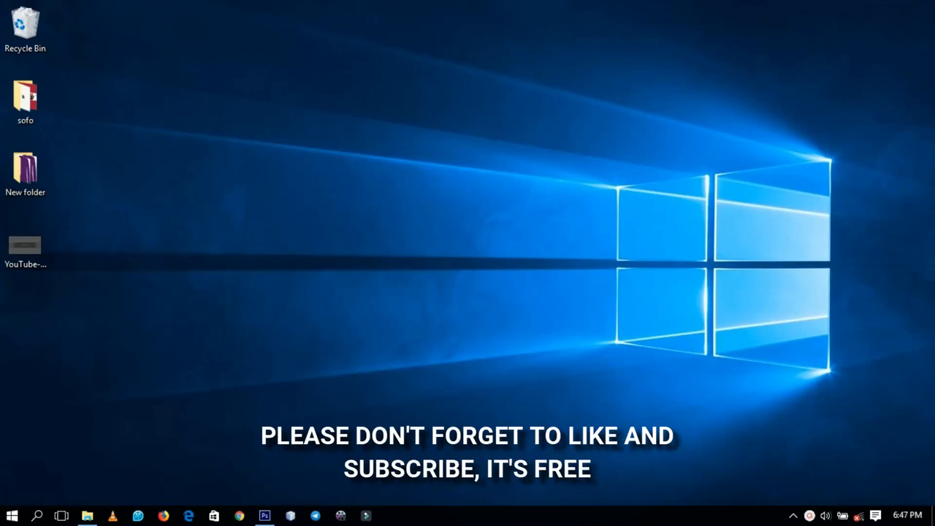
# Switch to Photoshop and draw a turquoise rectangle of about 10847 × 1824 px over the template's Desktop Max band.
pyautogui.click(264, 515)
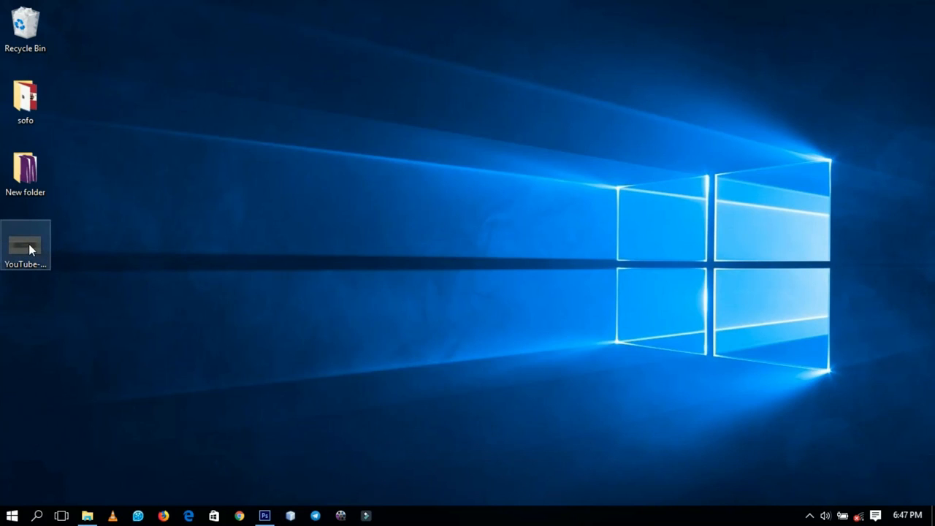
pyautogui.click(265, 516)
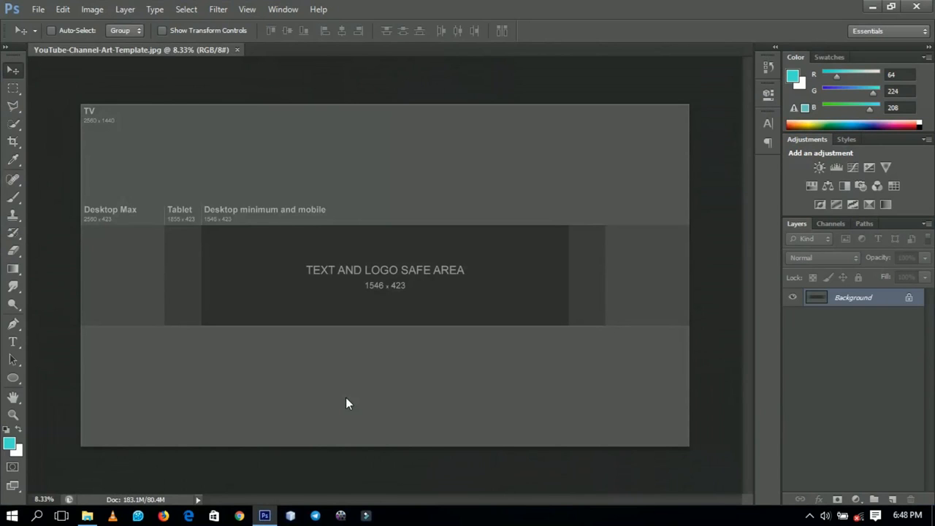
pyautogui.click(13, 379)
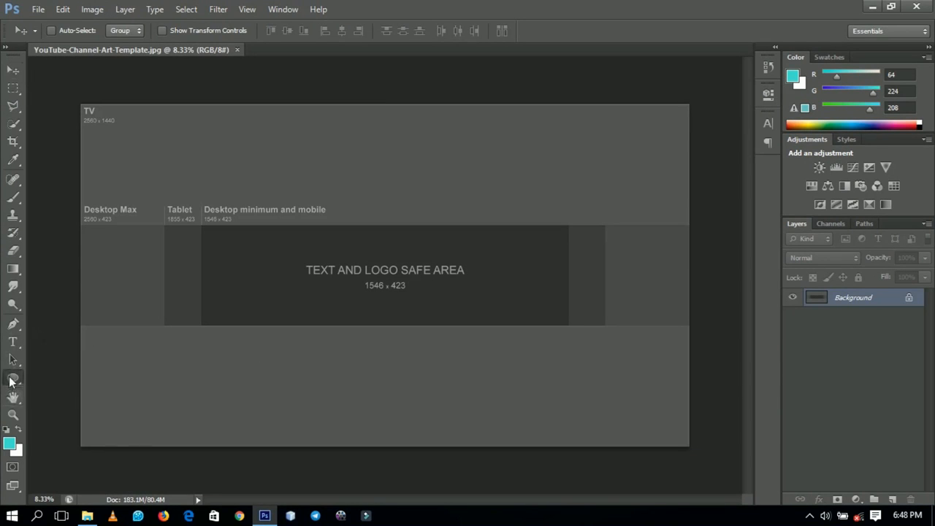
pyautogui.moveTo(11, 381); pyautogui.dragTo(63, 383)
pyautogui.click(78, 378)
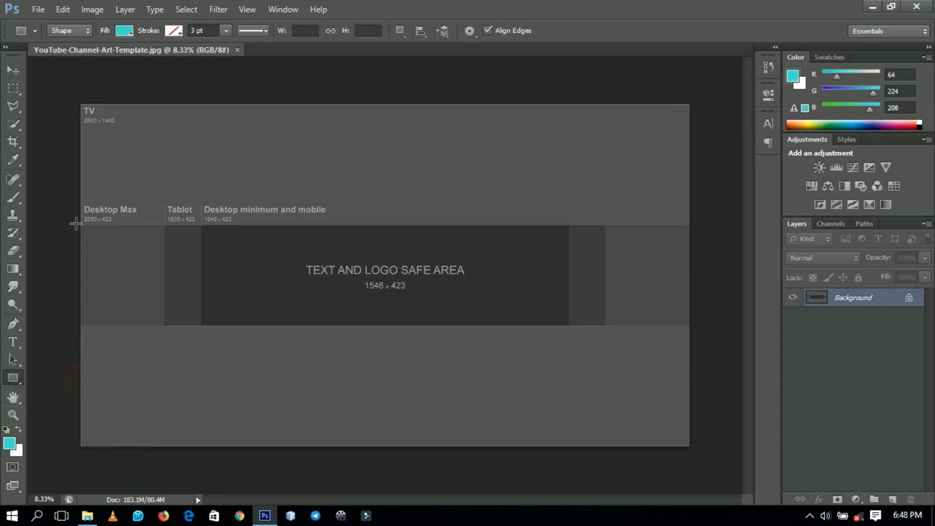
pyautogui.moveTo(76, 224); pyautogui.dragTo(694, 325)
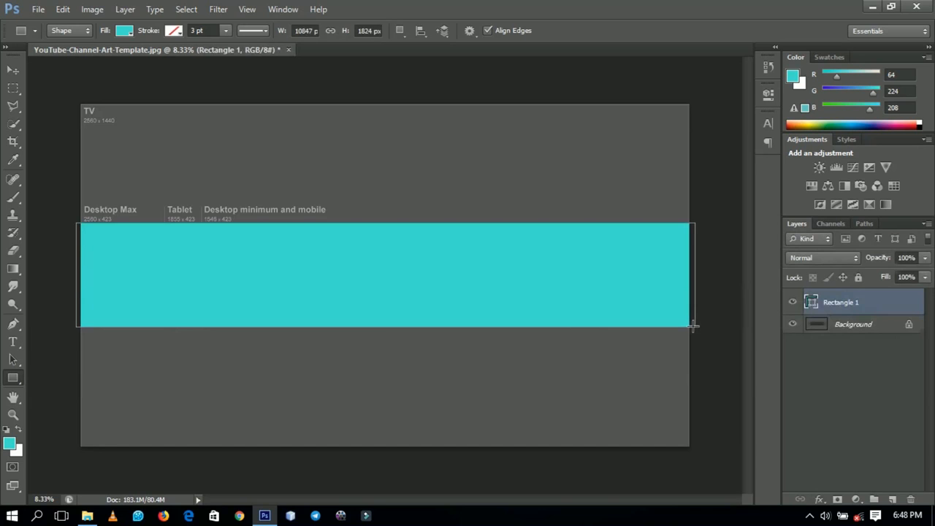
# Transform the turquoise rectangle so both its side edges match the canvas edges.
pyautogui.hotkey('ctrl', 't')
pyautogui.moveTo(695, 274); pyautogui.dragTo(689, 276)
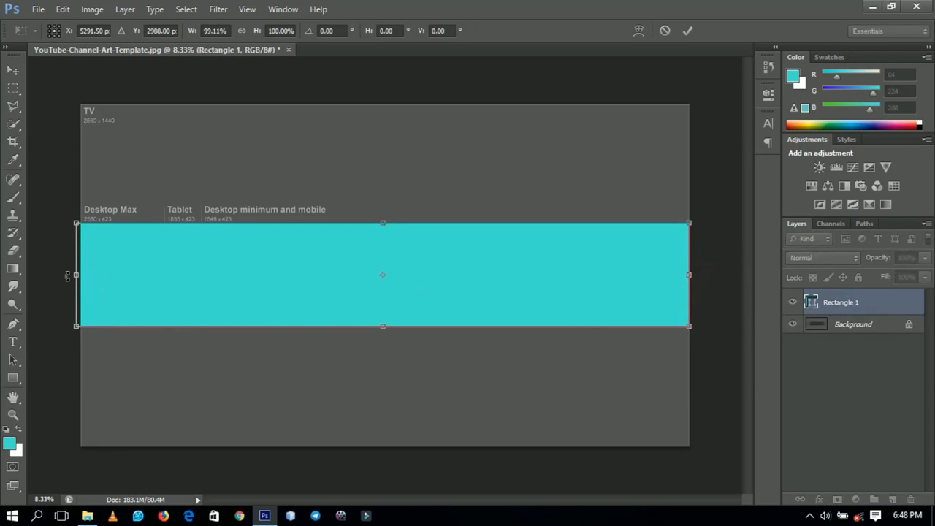
pyautogui.moveTo(75, 275); pyautogui.dragTo(75, 275)
pyautogui.doubleClick(213, 284)
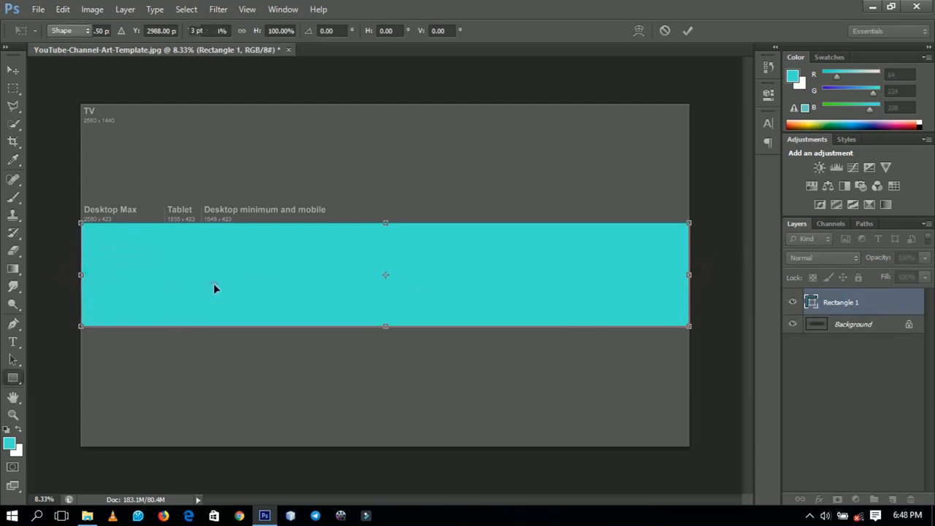
# Convert the Rectangle 1 layer to a smart object and open its contents for editing.
pyautogui.rightClick(852, 302)
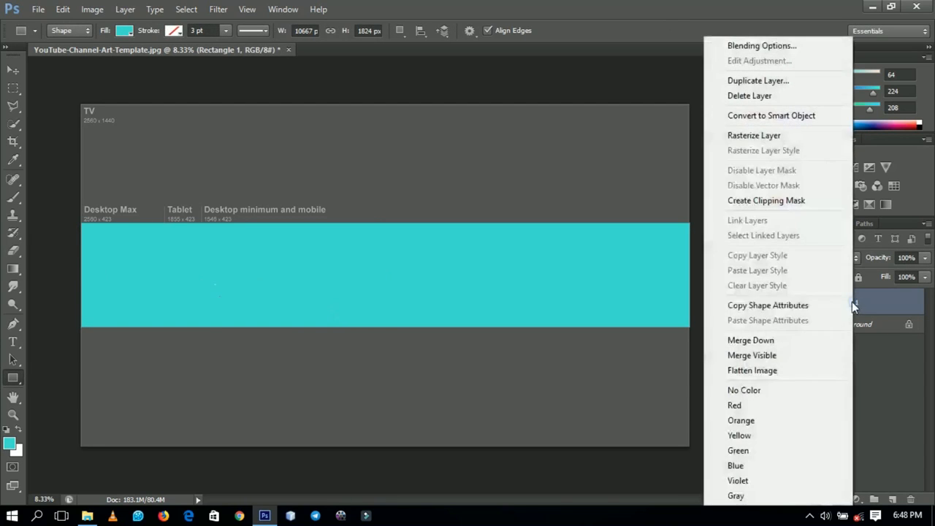
pyautogui.click(765, 116)
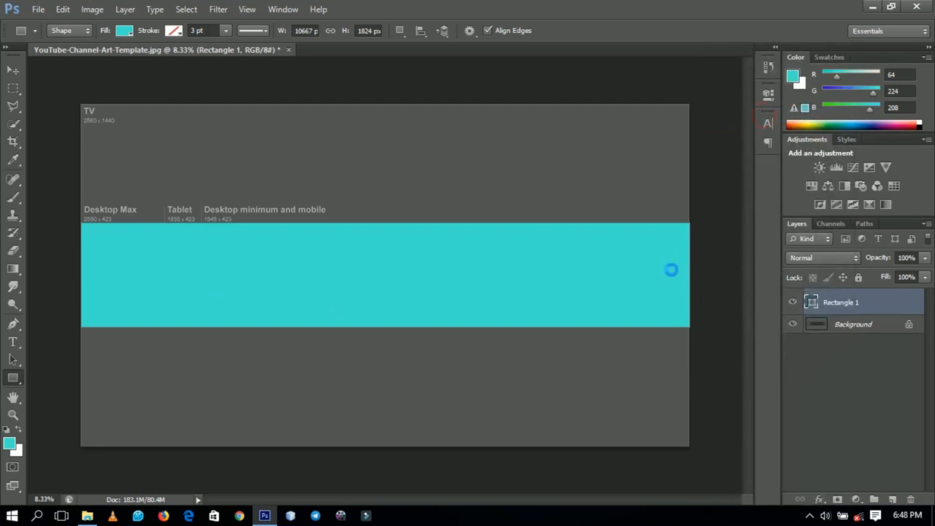
pyautogui.doubleClick(822, 299)
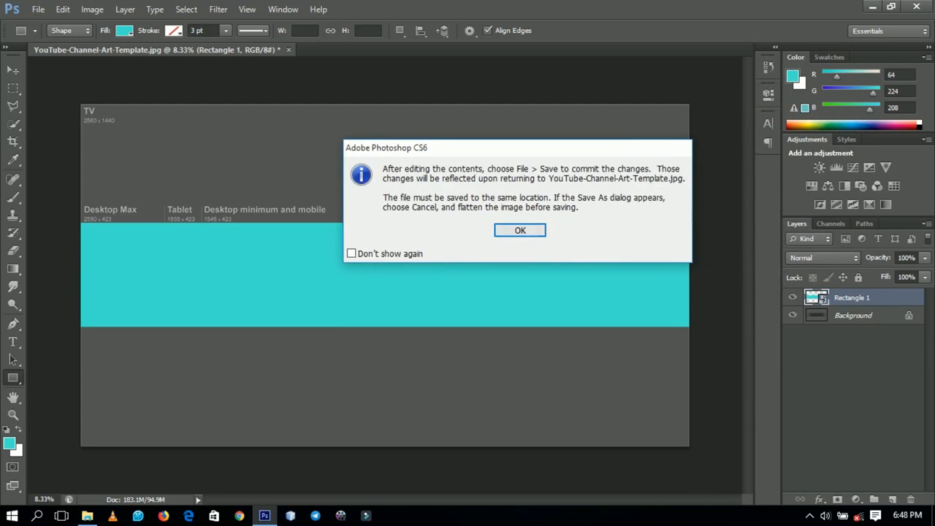
pyautogui.click(517, 230)
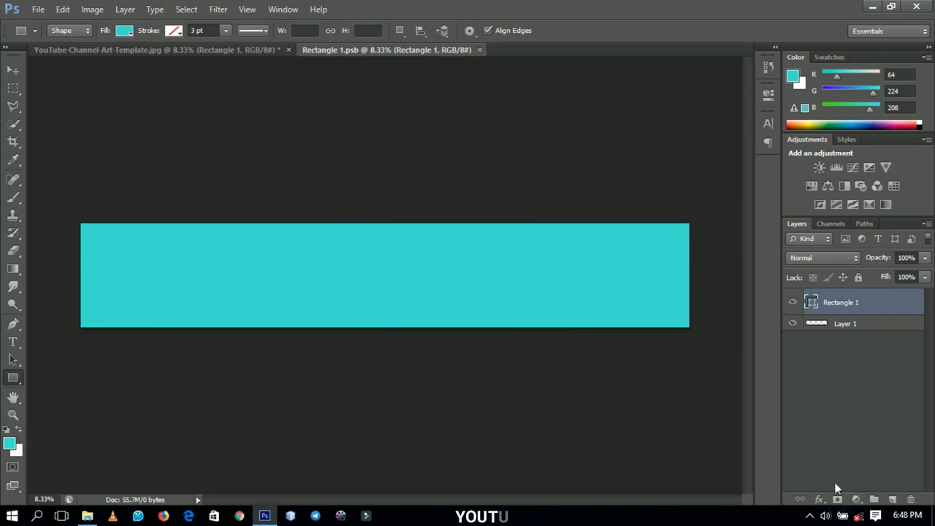
# Add a Solid Color fill layer in turquoise 40e0d0 above the rectangle.
pyautogui.click(857, 500)
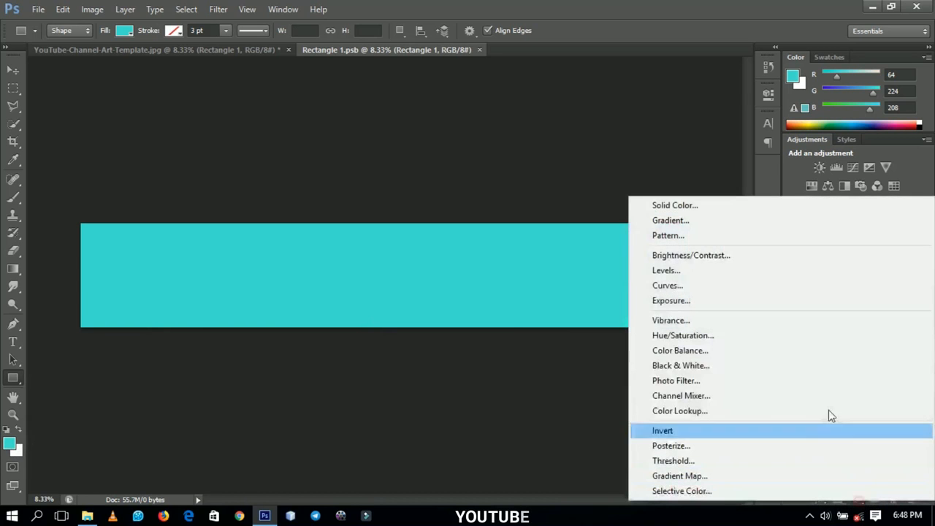
pyautogui.click(717, 205)
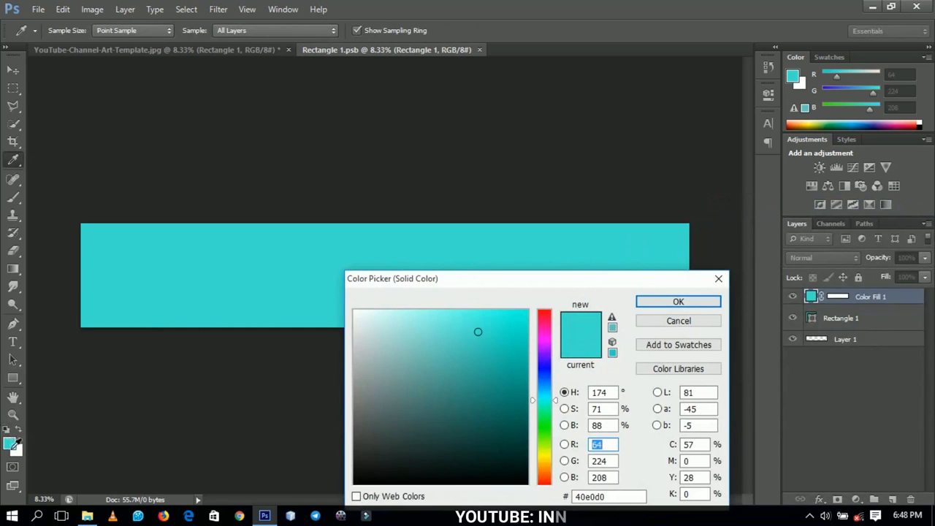
pyautogui.click(668, 301)
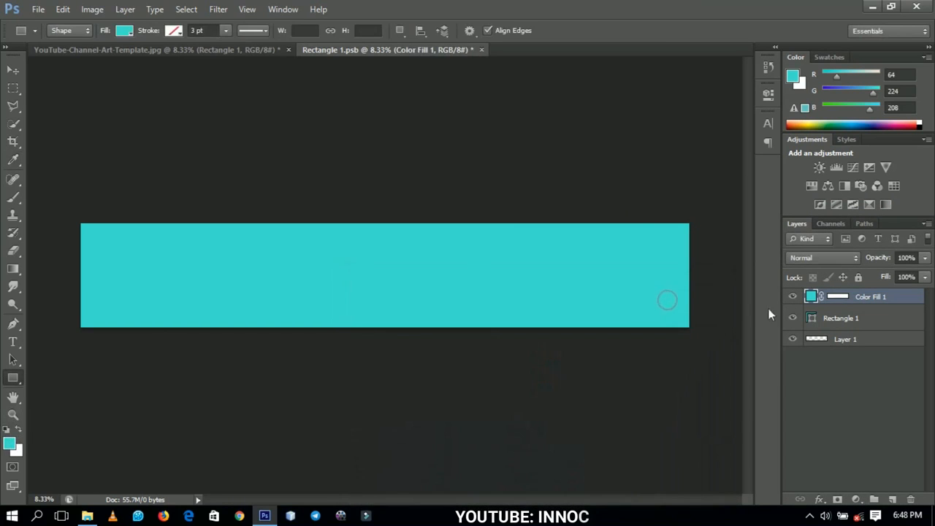
pyautogui.doubleClick(811, 297)
pyautogui.click(544, 327)
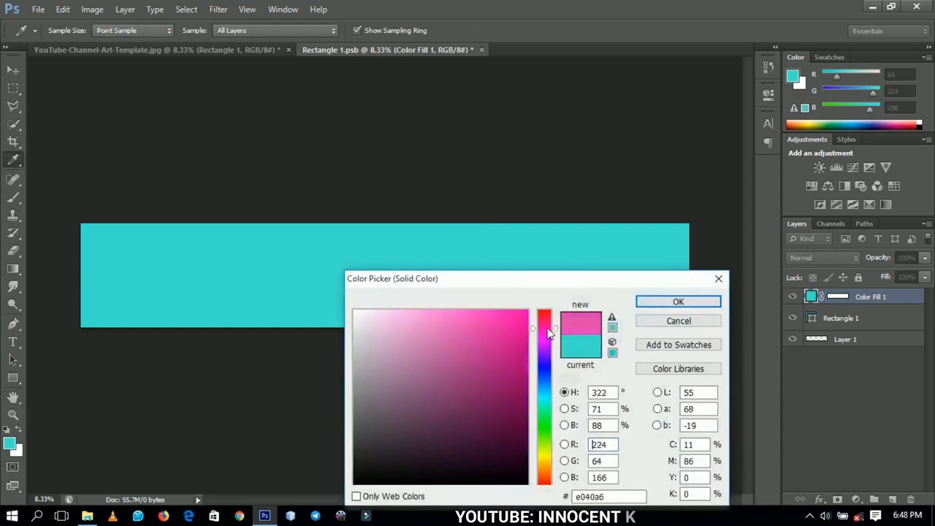
pyautogui.click(517, 321)
pyautogui.moveTo(468, 372)
pyautogui.mouseDown()
pyautogui.moveTo(417, 355)
pyautogui.moveTo(413, 334)
pyautogui.moveTo(501, 323)
pyautogui.mouseUp()
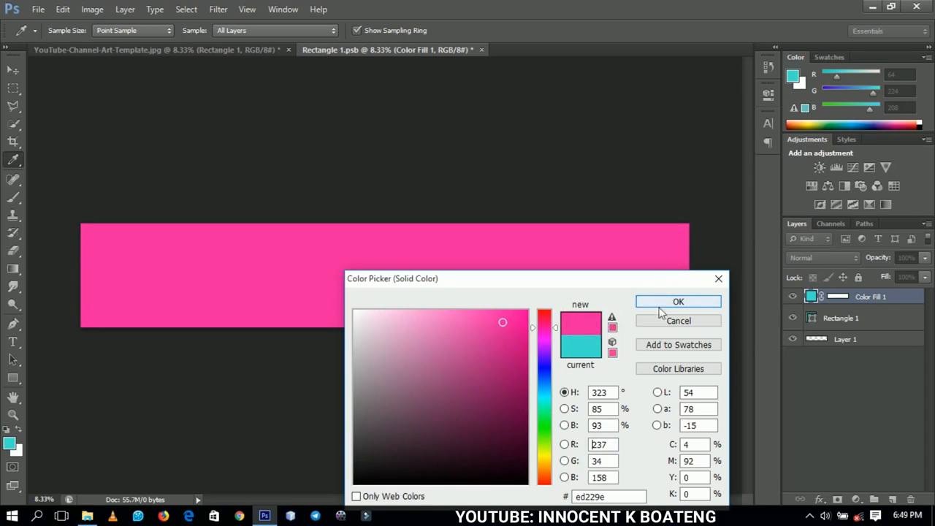
pyautogui.click(678, 321)
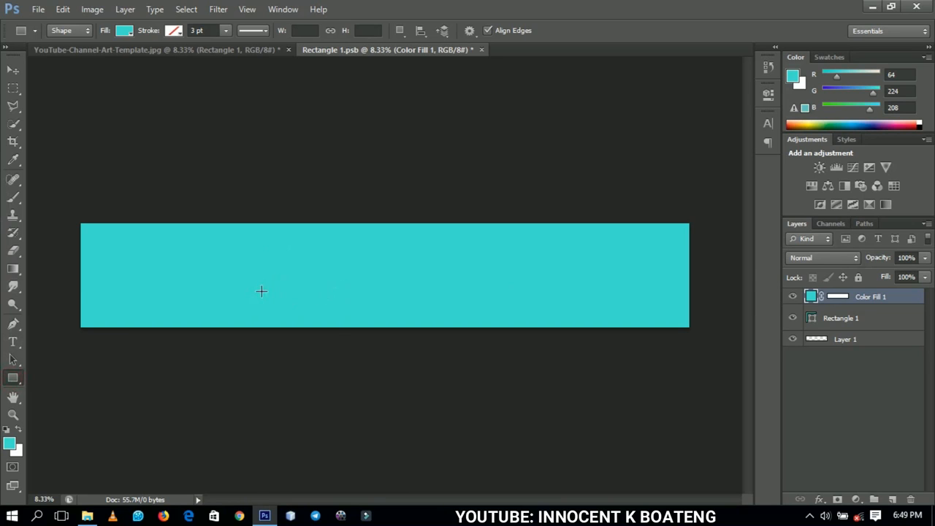
# Draw a rectangle of about 7621 × 3336 px over the middle of the banner and fill it with white ffffff.
pyautogui.moveTo(194, 189); pyautogui.dragTo(629, 379)
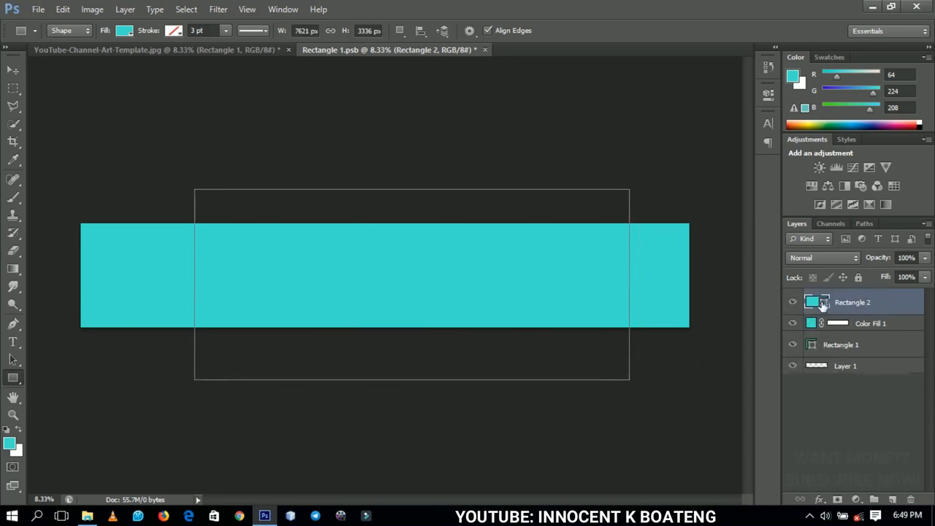
pyautogui.doubleClick(811, 302)
pyautogui.moveTo(470, 369); pyautogui.dragTo(324, 253)
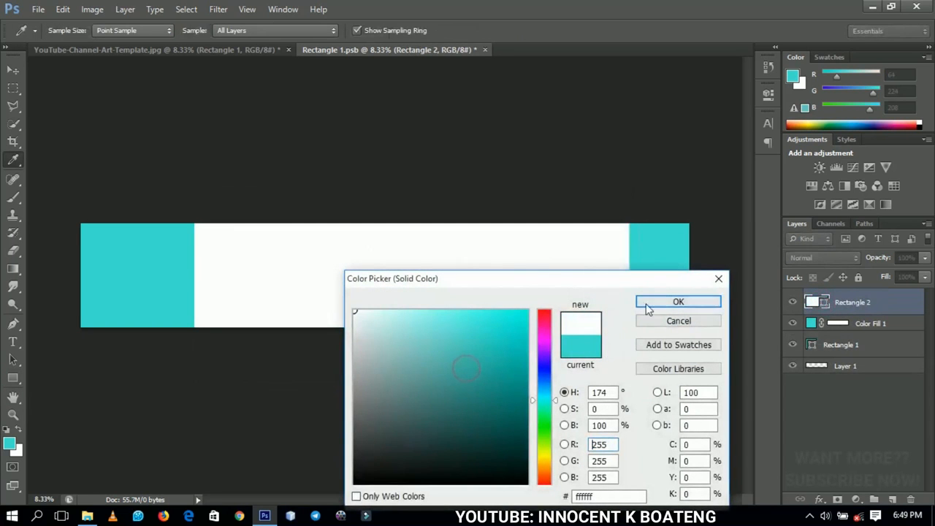
pyautogui.click(704, 302)
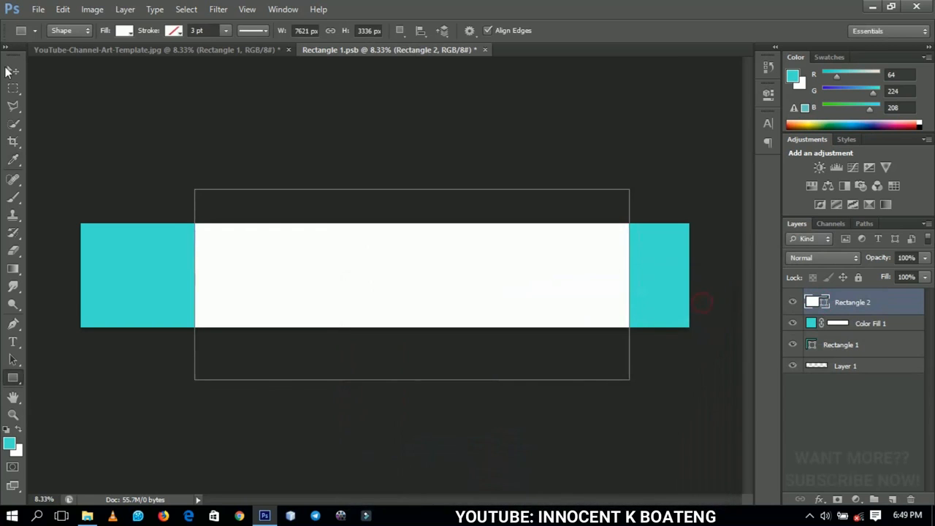
# Center the white rectangle horizontally on the canvas and enlarge it slightly about its center.
pyautogui.press('v')
pyautogui.hotkey('ctrl', 'a')
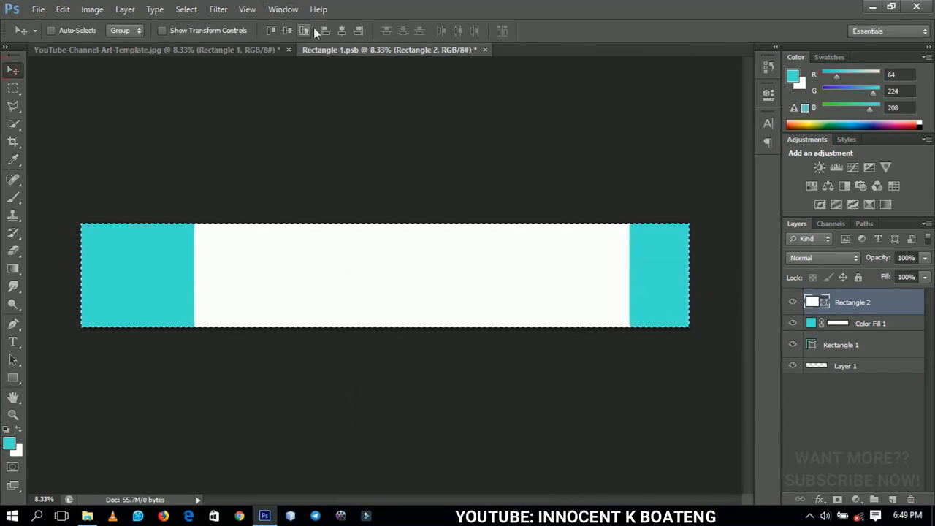
pyautogui.click(342, 30)
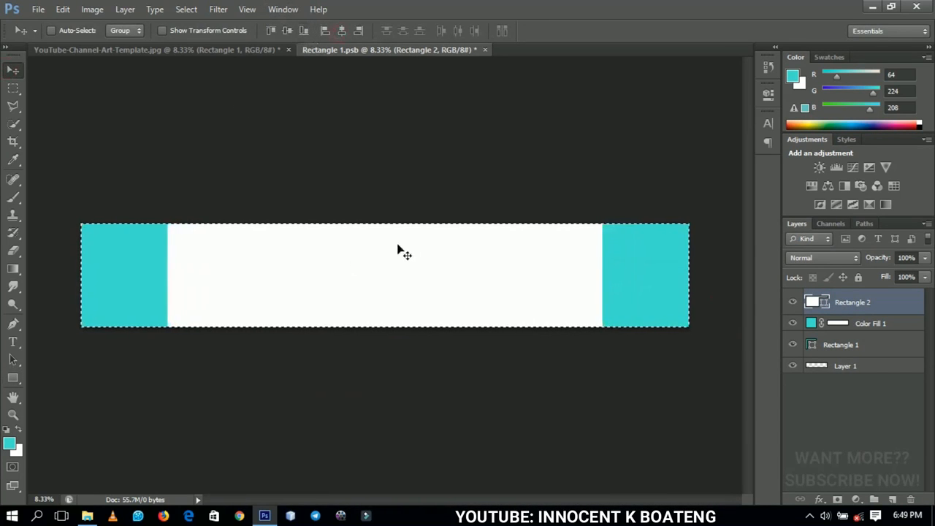
pyautogui.hotkey('ctrl', 'd')
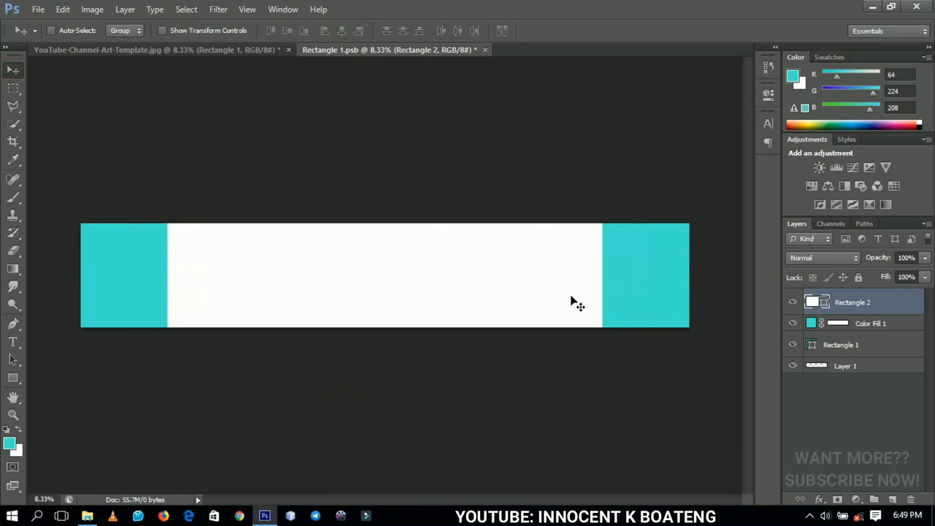
pyautogui.hotkey('ctrl', 't')
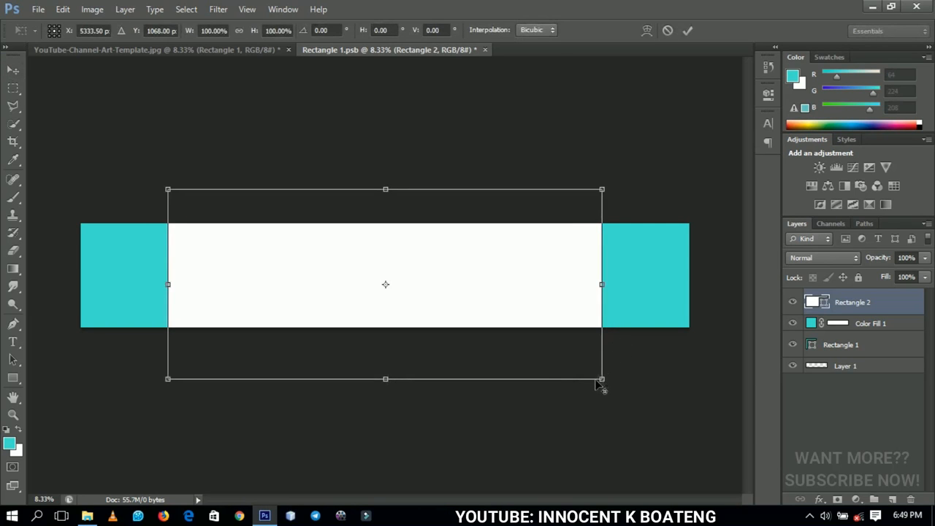
pyautogui.moveTo(602, 379); pyautogui.dragTo(608, 382)
pyautogui.press('Return')
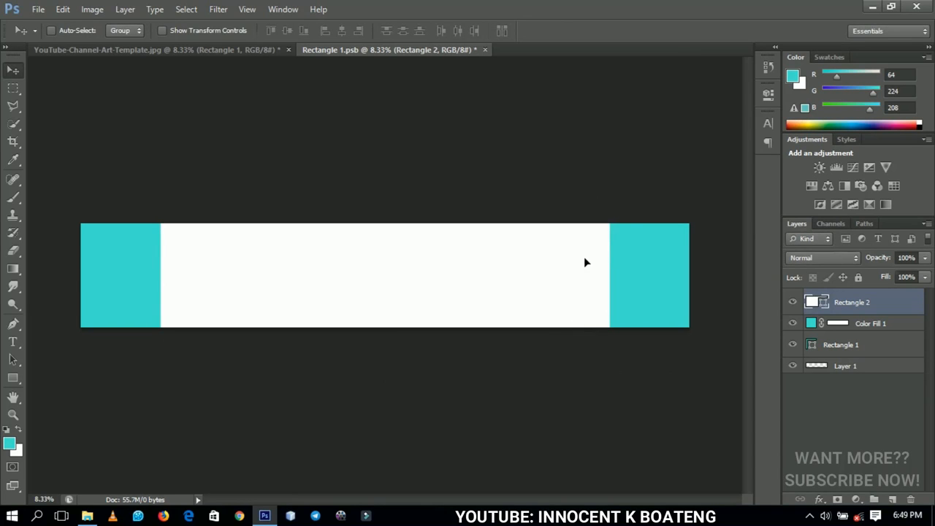
# Rotate the white rectangle a few degrees clockwise and align it to the canvas's horizontal center again.
pyautogui.hotkey('ctrl', 't')
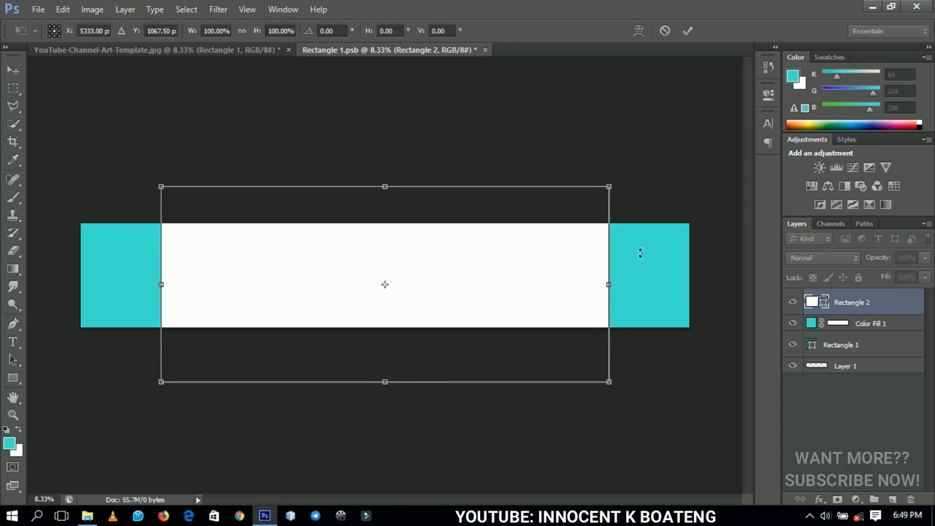
pyautogui.moveTo(645, 255); pyautogui.dragTo(645, 285)
pyautogui.doubleClick(580, 287)
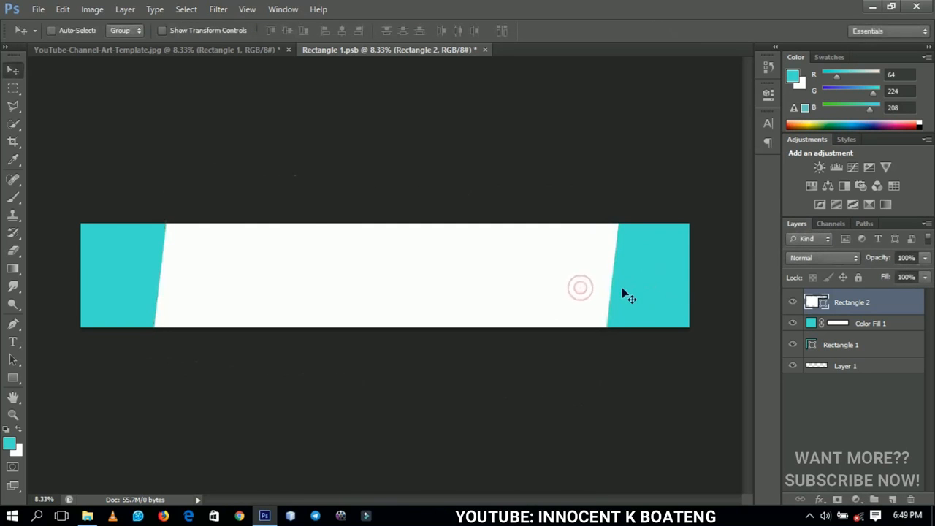
pyautogui.hotkey('ctrl', 'a')
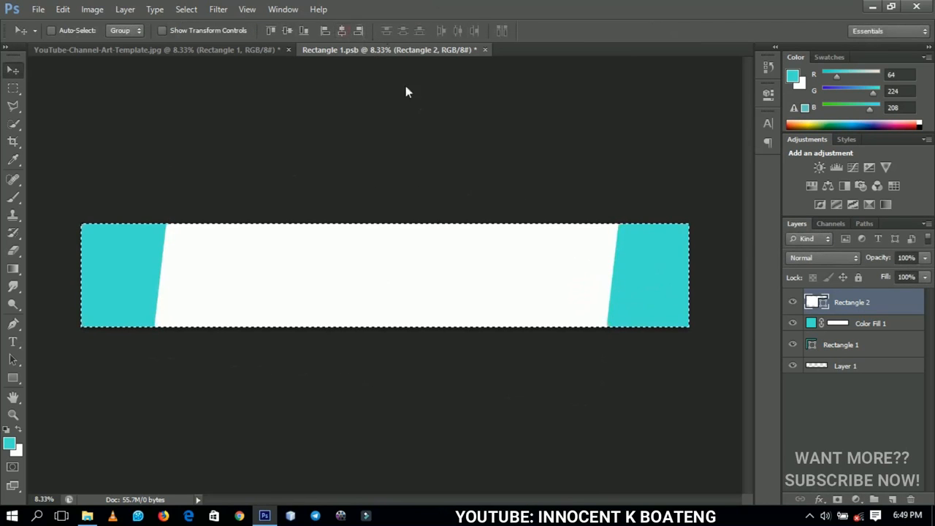
pyautogui.hotkey('ctrl', 'd')
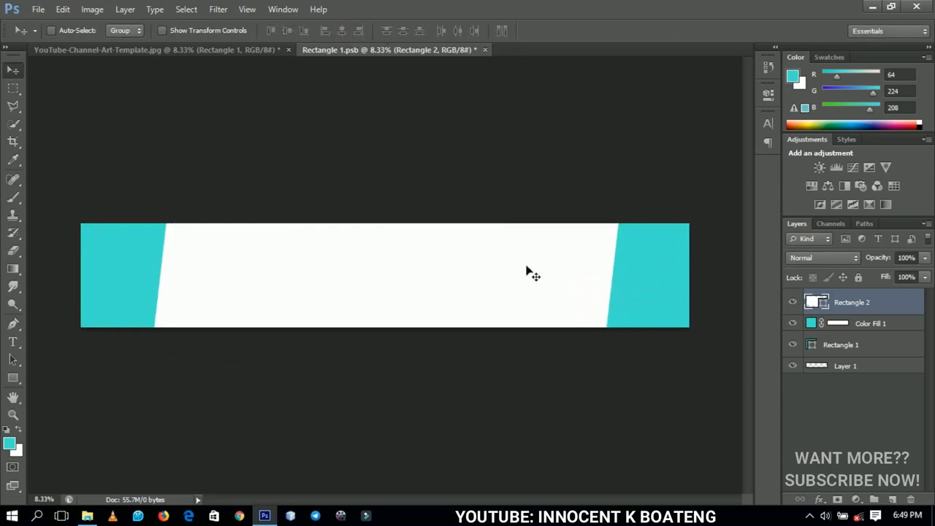
# Add a new layer with the channel owner's name as 66 pt Akrobat Bold text in the white area's upper part.
pyautogui.click(895, 499)
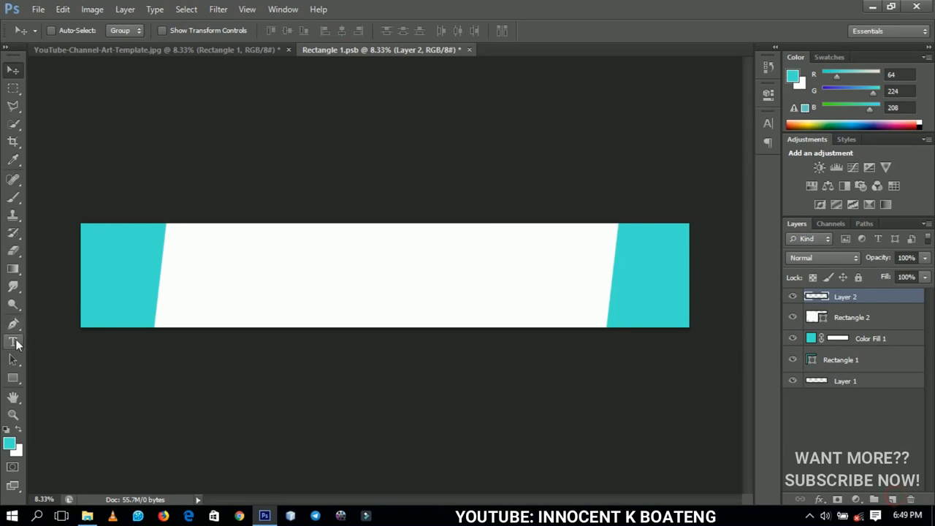
pyautogui.click(15, 342)
pyautogui.click(307, 252)
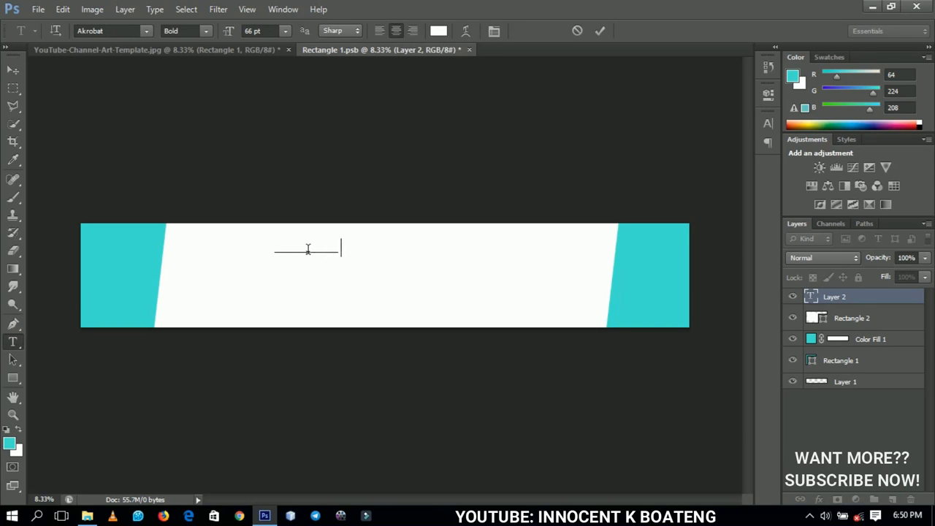
pyautogui.write('AT')
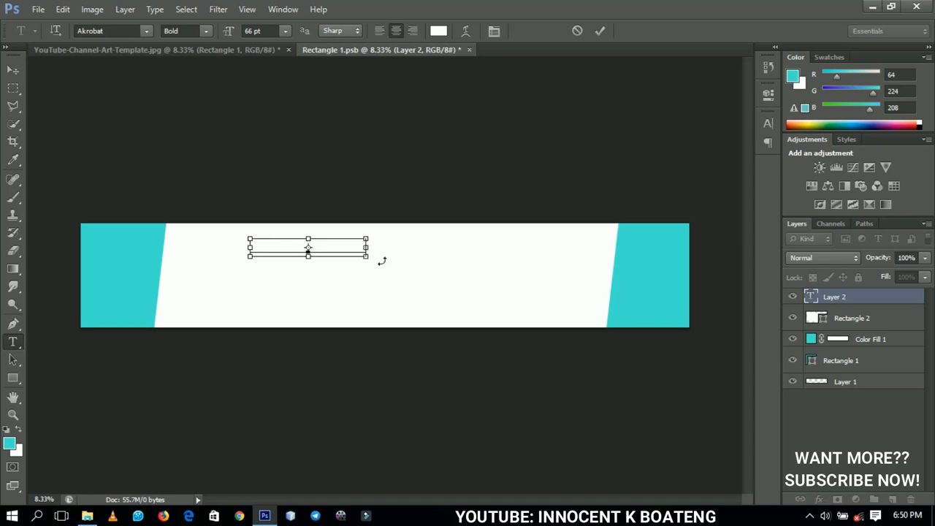
# Recolor the whole name text to turquoise 40e0d0, sampled from the banner's side area.
pyautogui.hotkey('ctrl', 'a')
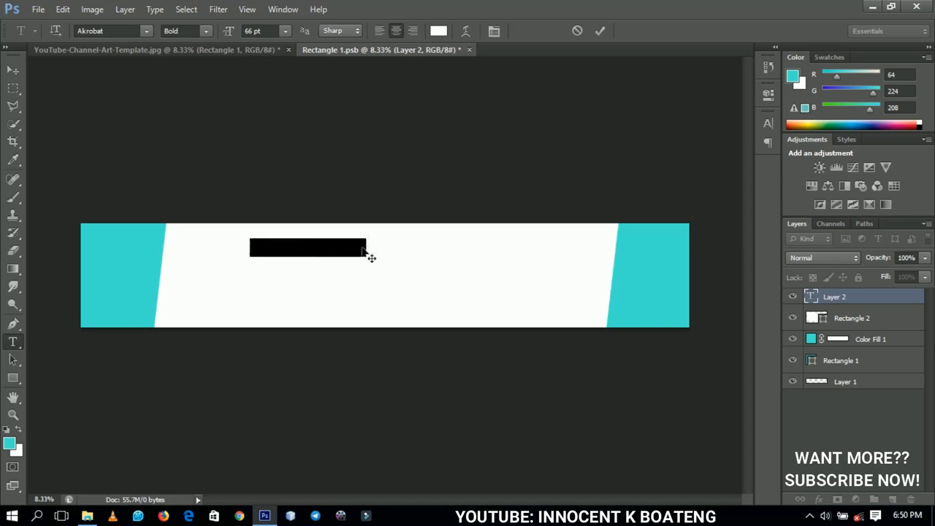
pyautogui.click(429, 32)
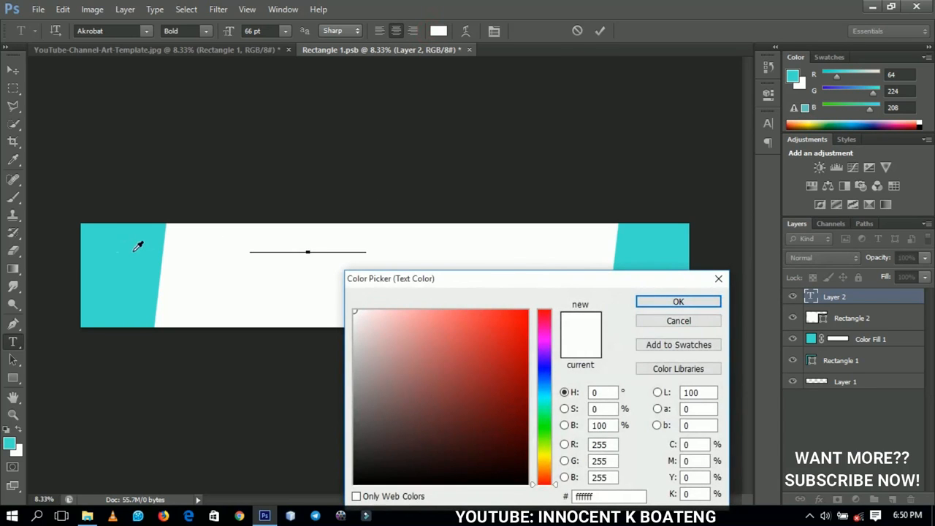
pyautogui.click(133, 246)
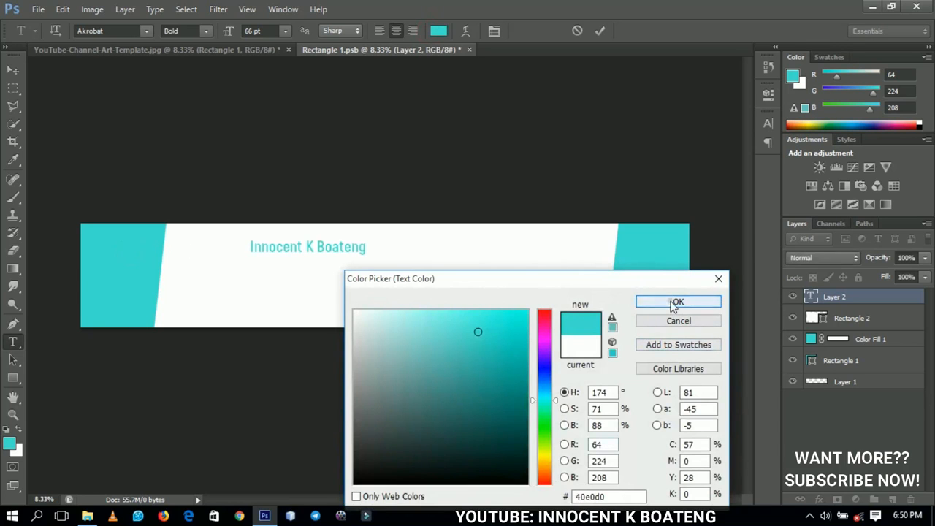
pyautogui.click(677, 303)
pyautogui.click(12, 71)
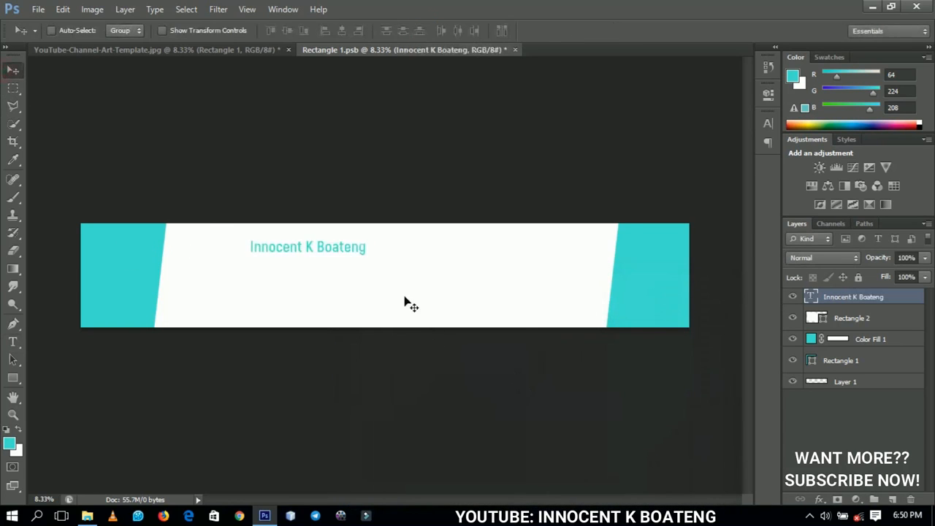
# Enlarge the name text to about 157 pt and move it to the middle of the white area.
pyautogui.hotkey('ctrl', 't')
pyautogui.moveTo(385, 273); pyautogui.dragTo(441, 307)
pyautogui.press('Return')
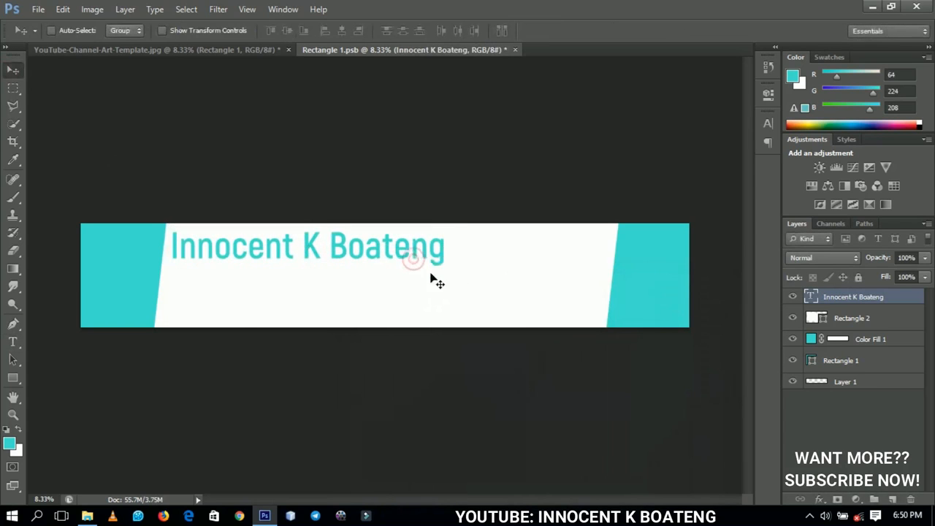
pyautogui.moveTo(407, 277); pyautogui.dragTo(478, 290)
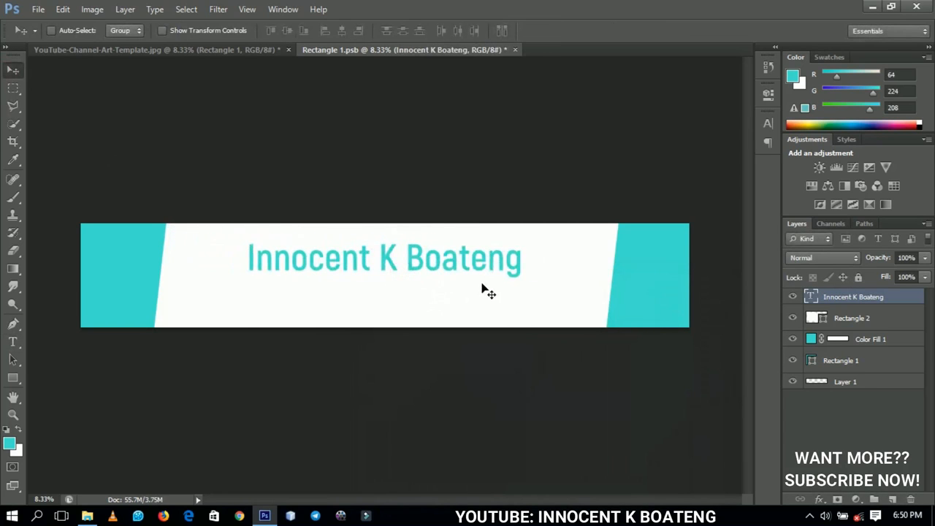
# Change the font of the whole name text to Amsterdam.
pyautogui.press('t')
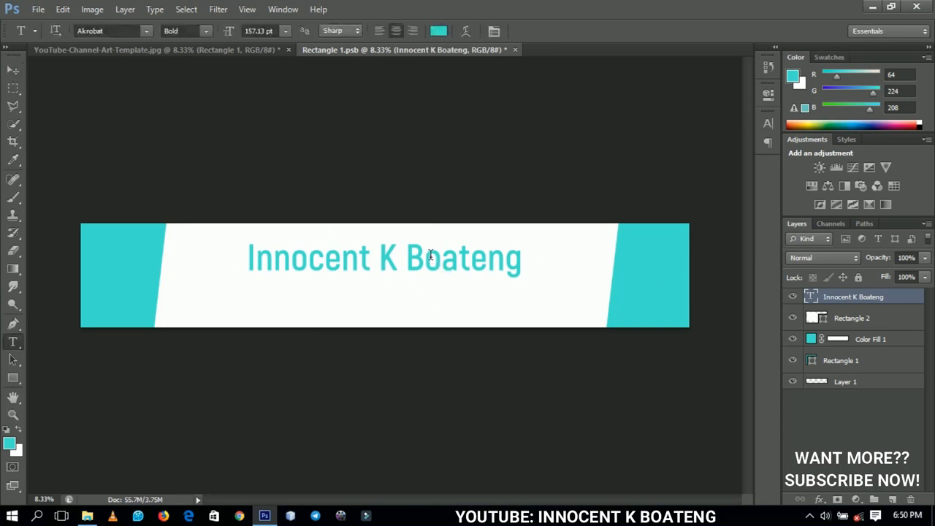
pyautogui.tripleClick(430, 254)
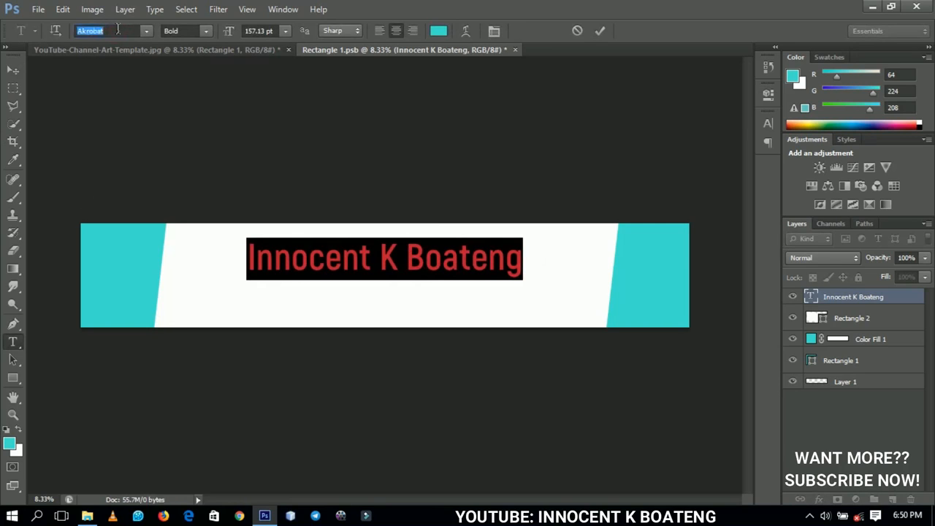
pyautogui.write('Amsterdam')
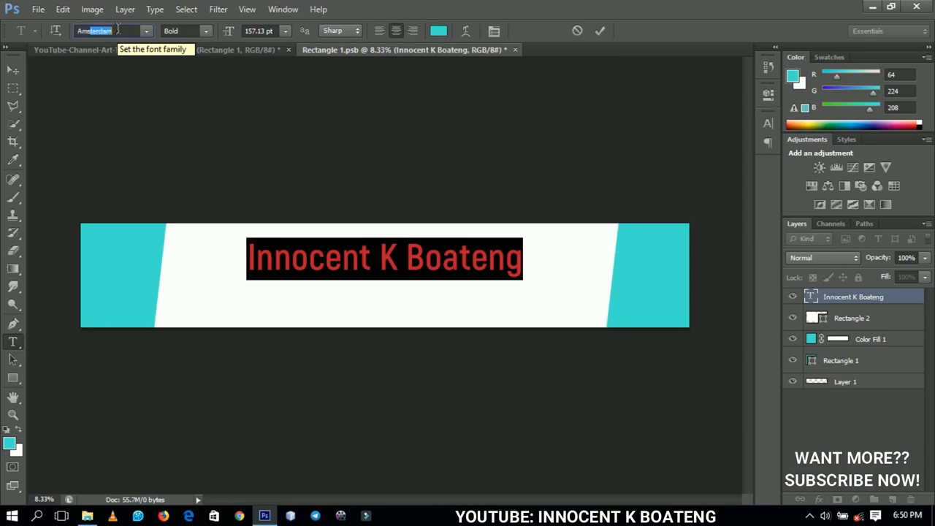
pyautogui.press('Return')
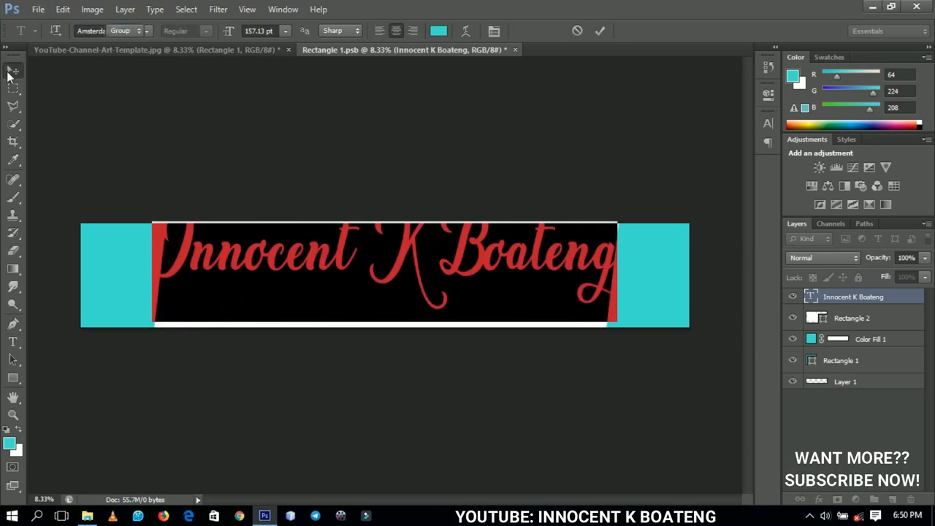
pyautogui.click(13, 67)
# Scale the name text about its center to about 54% so it fits inside the white area.
pyautogui.hotkey('ctrl', 't')
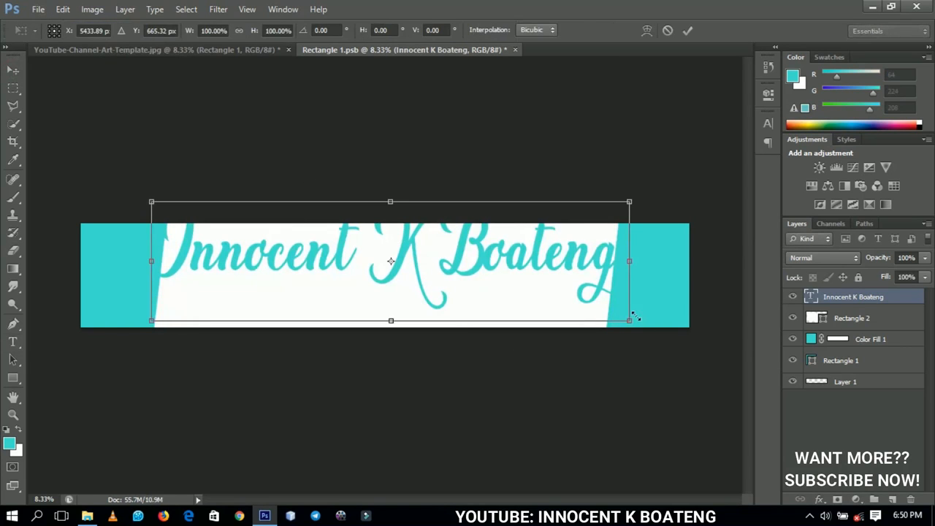
pyautogui.moveTo(628, 320); pyautogui.dragTo(558, 296)
pyautogui.moveTo(546, 291); pyautogui.dragTo(523, 285)
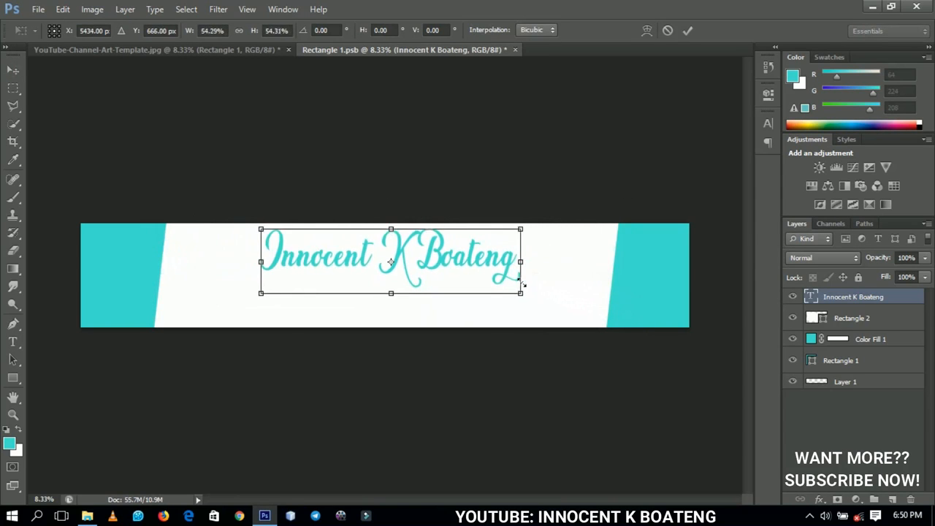
pyautogui.doubleClick(473, 257)
# Insert an extra space before the surname in the name text and shift the text slightly down.
pyautogui.press('t')
pyautogui.click(415, 250)
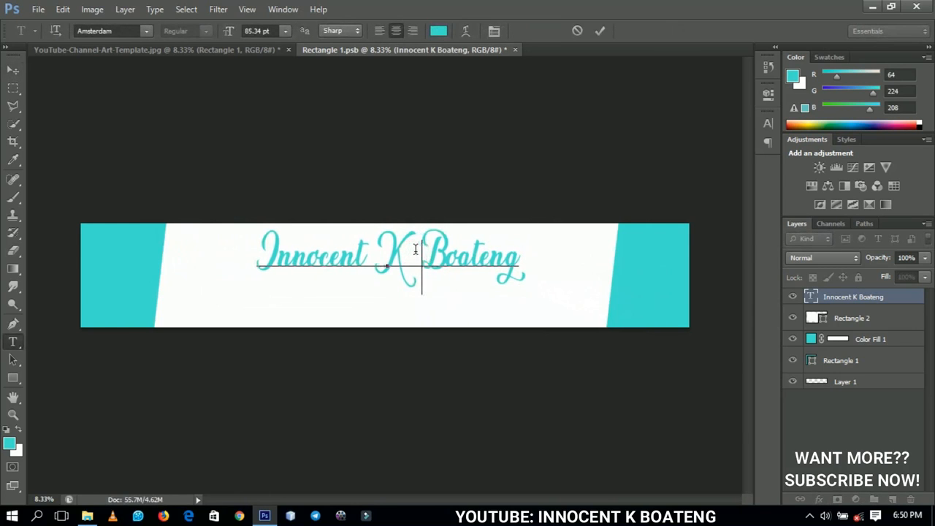
pyautogui.click(13, 70)
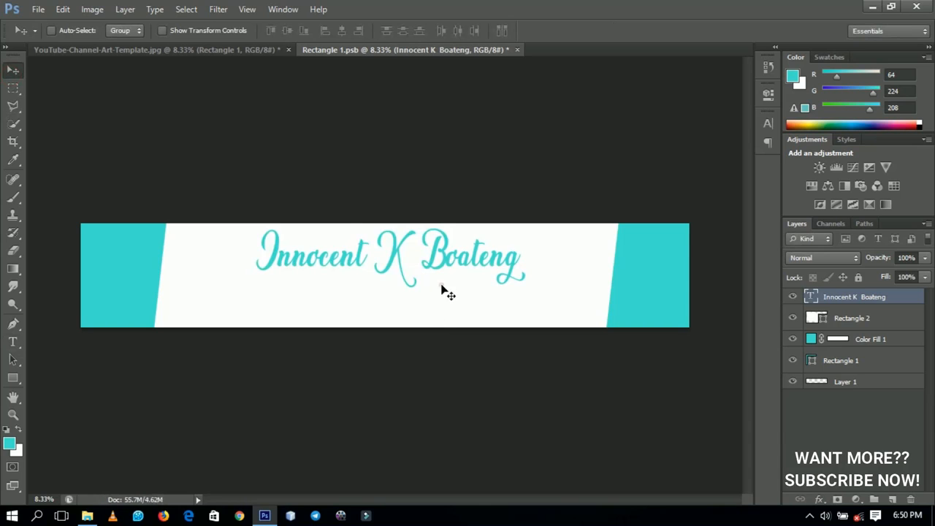
pyautogui.moveTo(443, 292); pyautogui.dragTo(443, 292)
# Draw a rectangle of about 4393 × 324 px beneath the name text and fill it with black 000000.
pyautogui.click(13, 379)
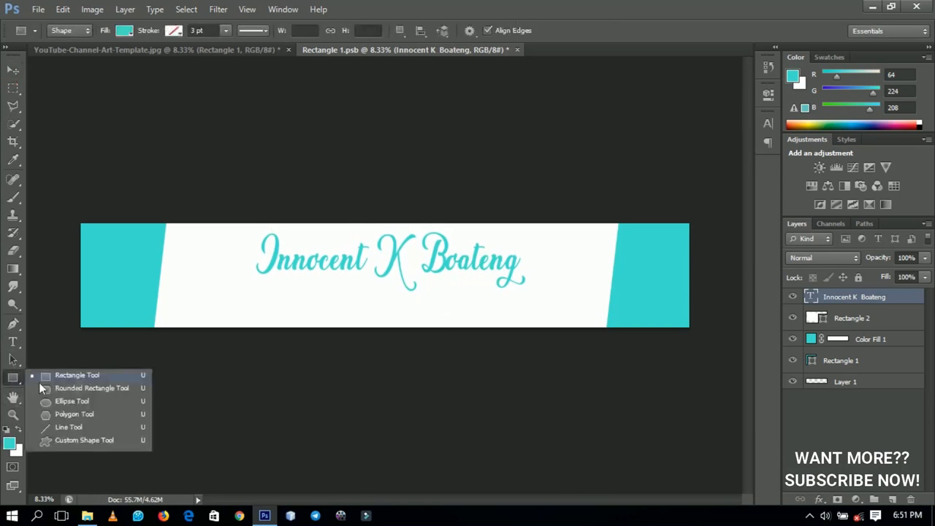
pyautogui.click(58, 377)
pyautogui.moveTo(271, 295); pyautogui.dragTo(522, 312)
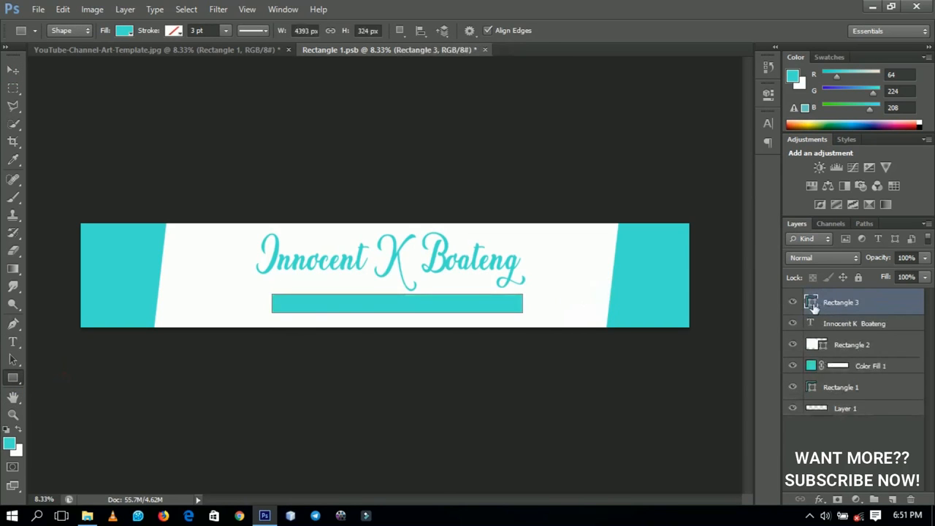
pyautogui.doubleClick(811, 306)
pyautogui.moveTo(456, 422); pyautogui.dragTo(337, 482)
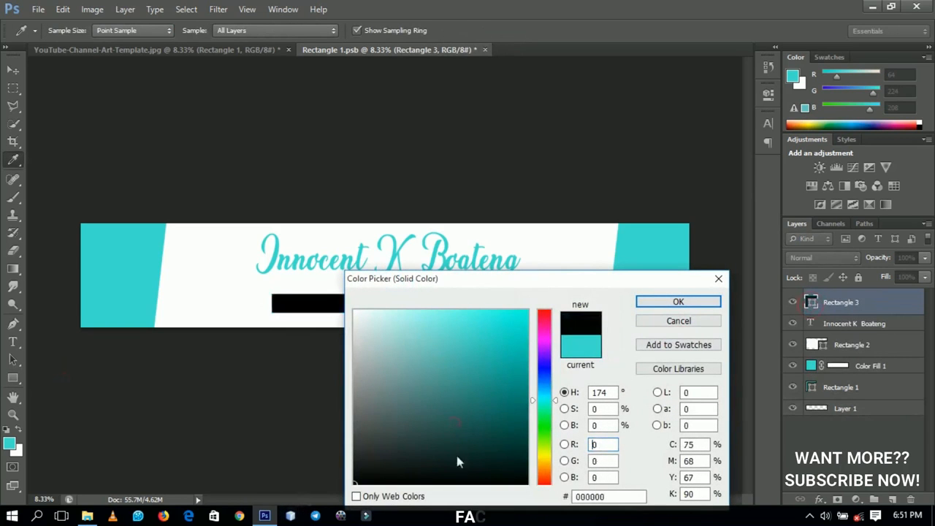
pyautogui.click(678, 302)
pyautogui.press('v')
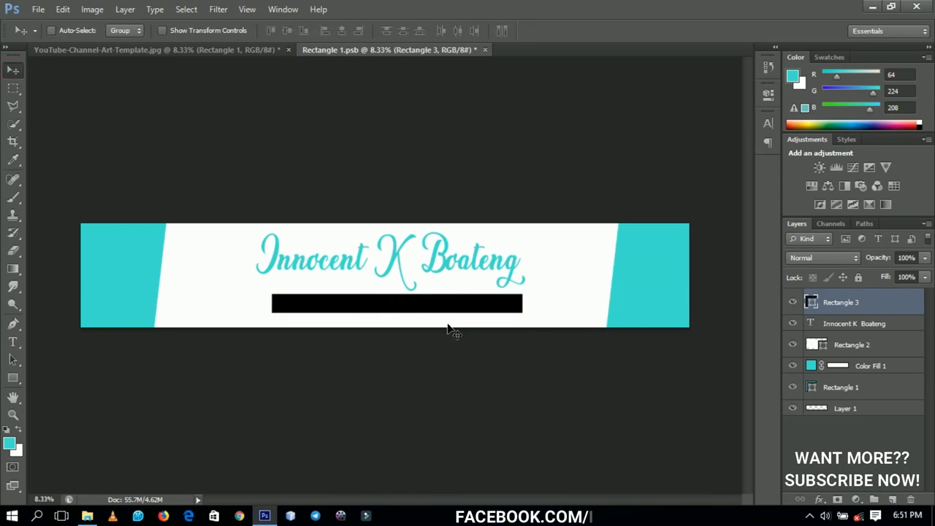
# Center the black rectangle horizontally on the canvas.
pyautogui.hotkey('ctrl', 'a')
pyautogui.click(325, 30)
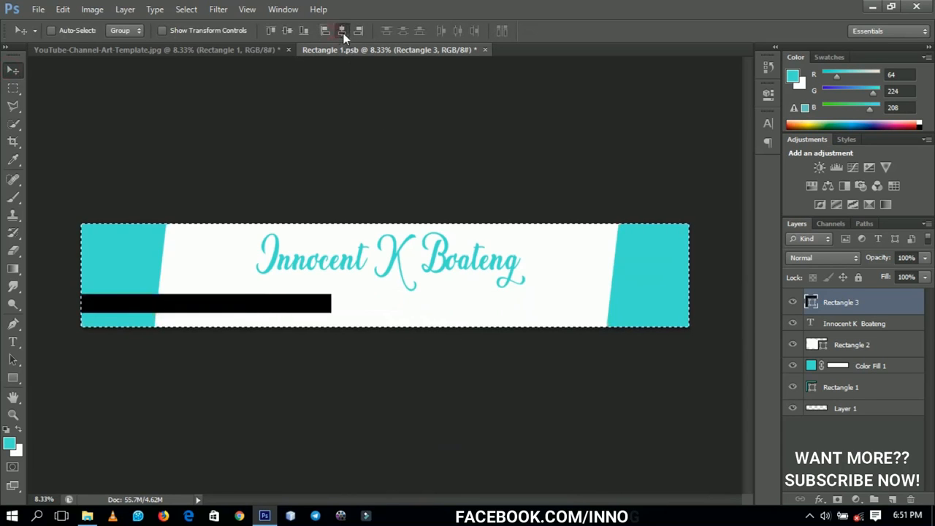
pyautogui.click(342, 30)
pyautogui.hotkey('ctrl', 'd')
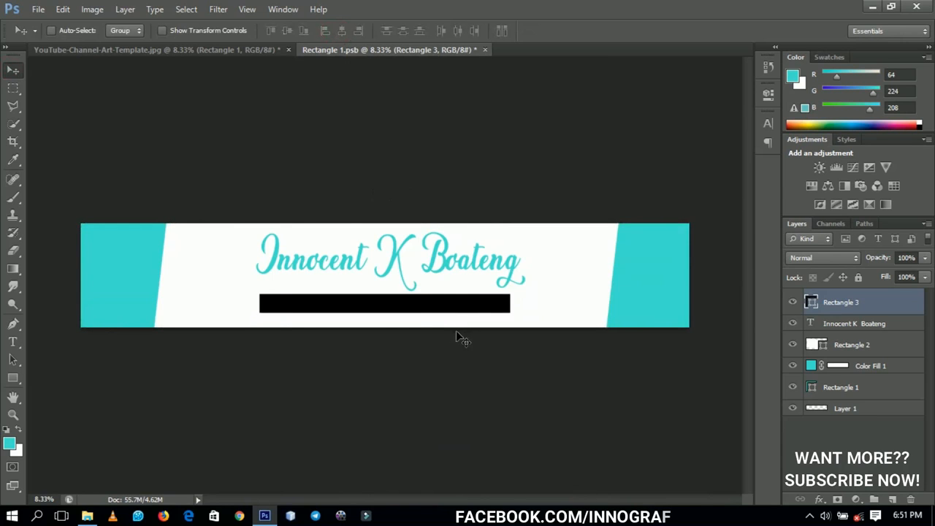
# Add a new 66 pt Amsterdam text layer reading "Tutorial" near the right end of the black bar.
pyautogui.press('z')
pyautogui.click(438, 301)
pyautogui.moveTo(429, 301); pyautogui.dragTo(439, 227)
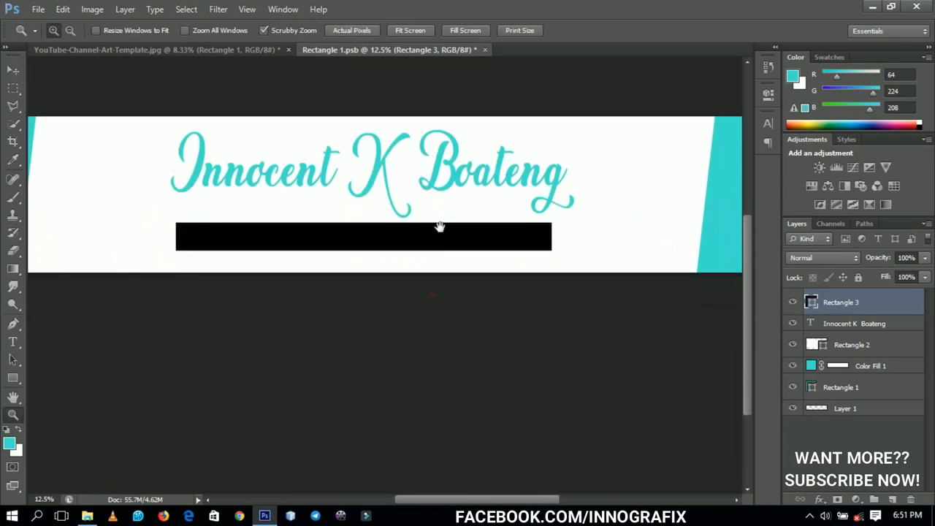
pyautogui.press('t')
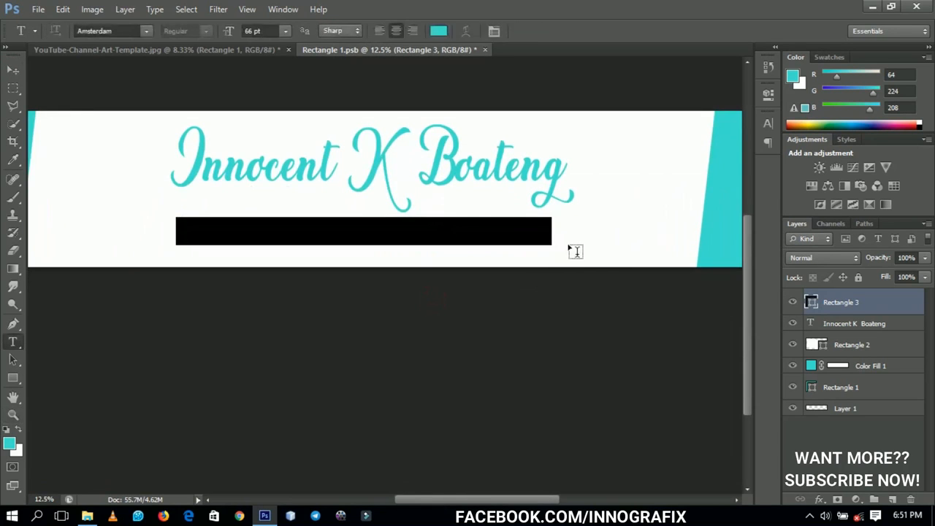
pyautogui.click(571, 250)
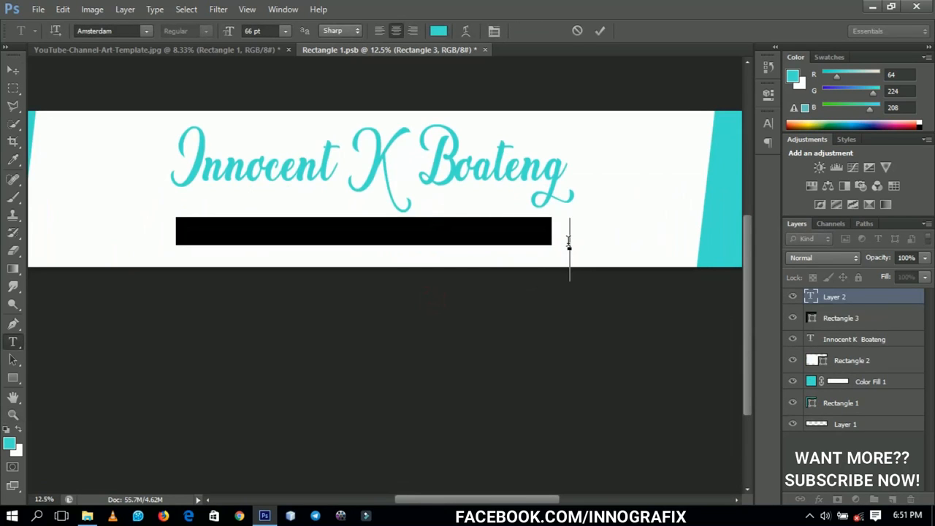
pyautogui.write('Ju')
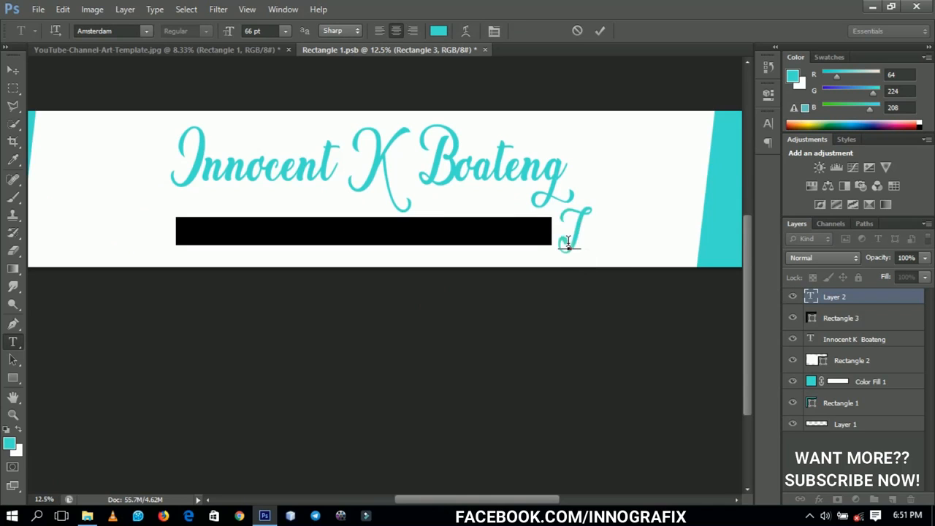
pyautogui.write('torial')
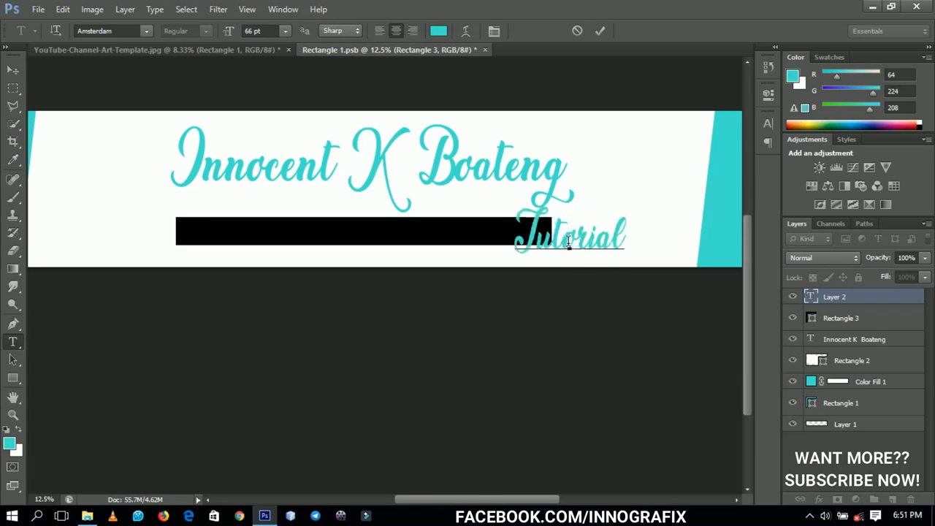
# Insert "Photoshop" in front of the word "Tutorial" in the new text.
pyautogui.hotkey('ctrl', 'a')
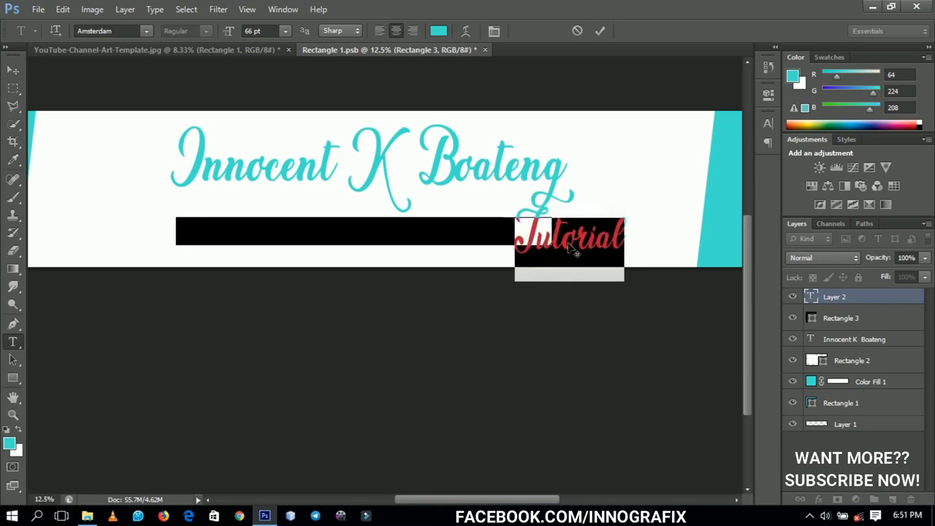
pyautogui.click(568, 242)
pyautogui.press('Right')
pyautogui.press('Right')
pyautogui.write('Photoshop')
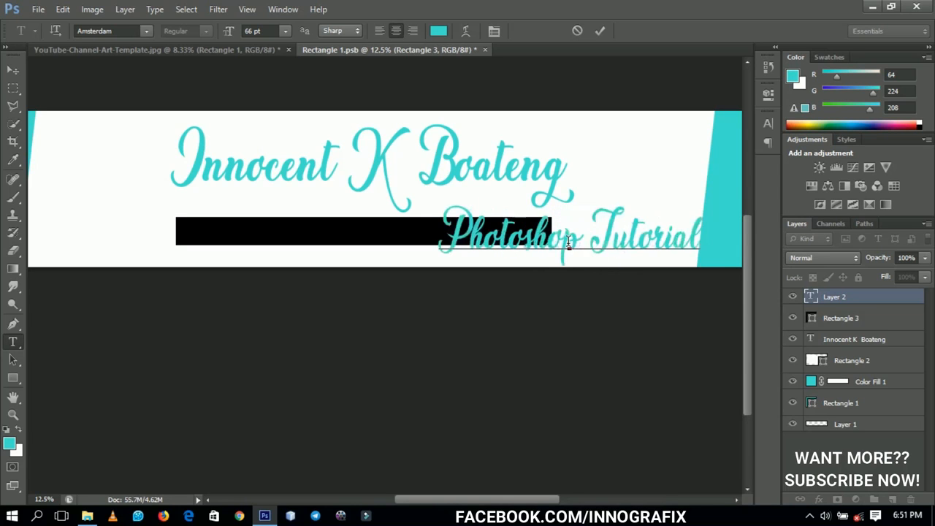
pyautogui.press('End')
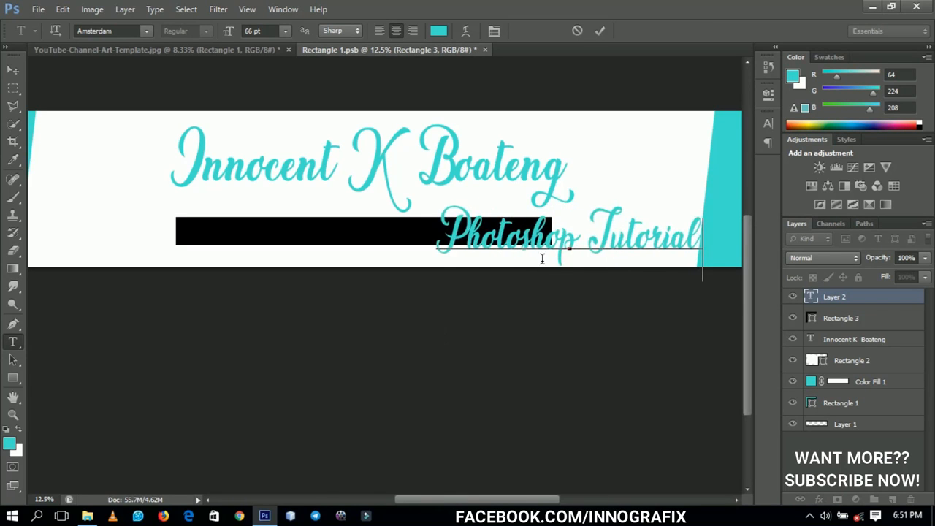
# Recolor the whole "Photoshop Tutorial" text to white ffffff, sampled from the banner's white area.
pyautogui.hotkey('ctrl', 'a')
pyautogui.click(438, 31)
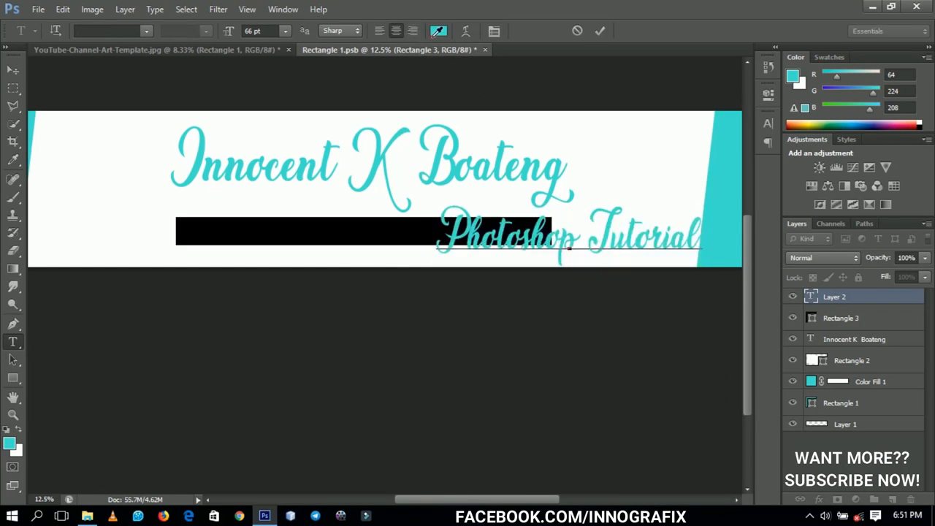
pyautogui.click(589, 128)
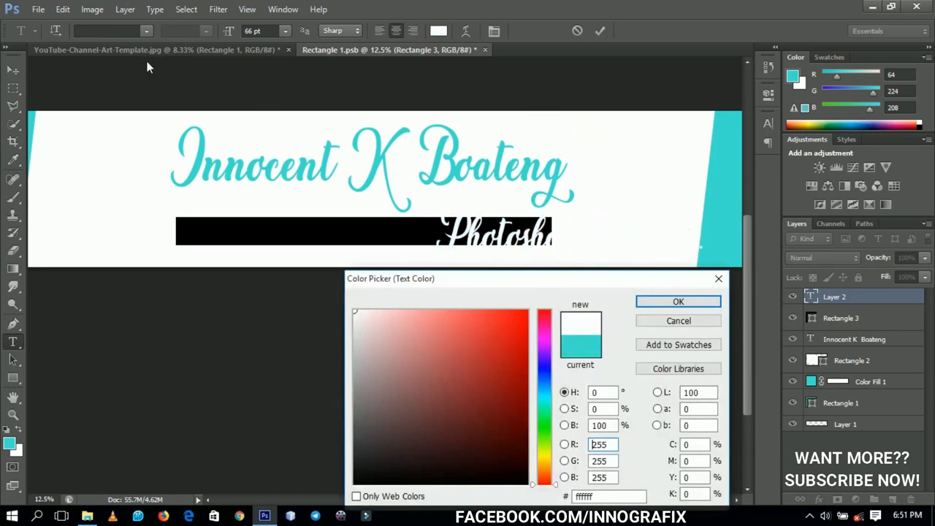
pyautogui.click(666, 302)
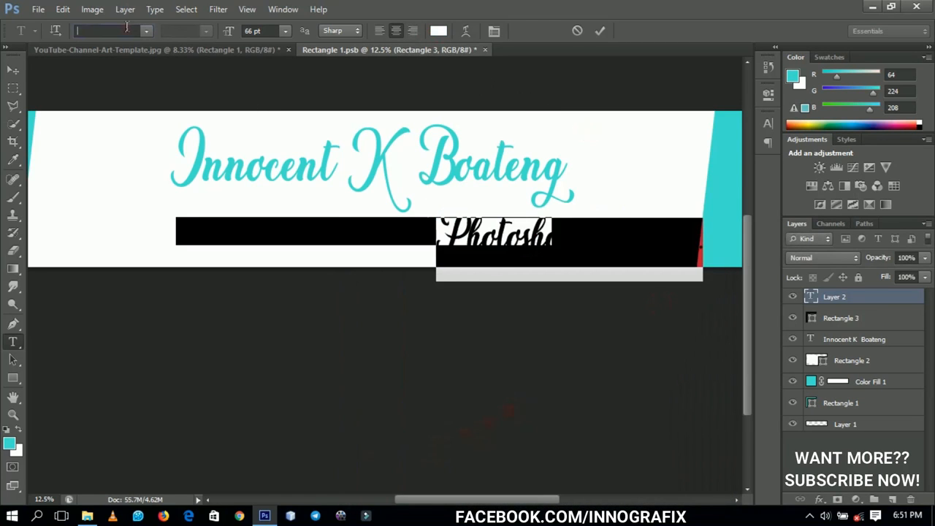
# Set the "Photoshop Tutorial" text's font to Akrobat in Bold style.
pyautogui.write('Akrobat')
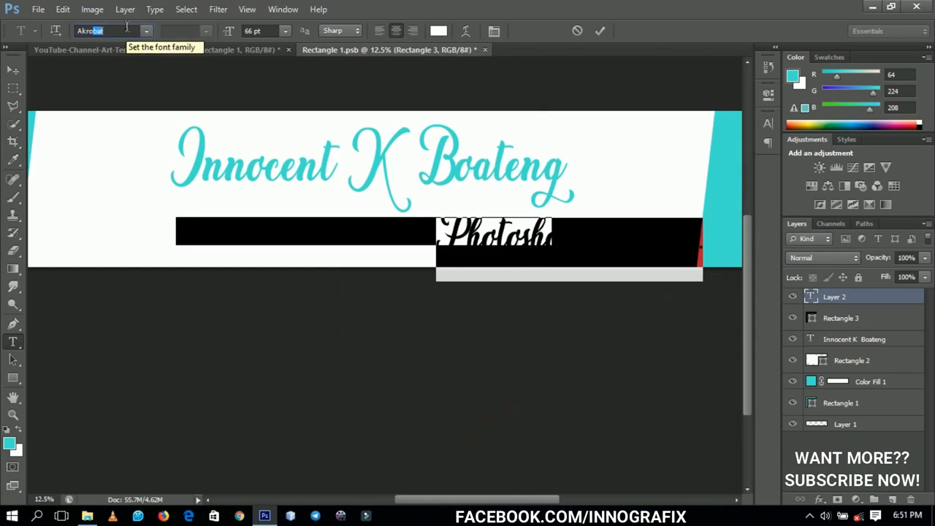
pyautogui.press('Return')
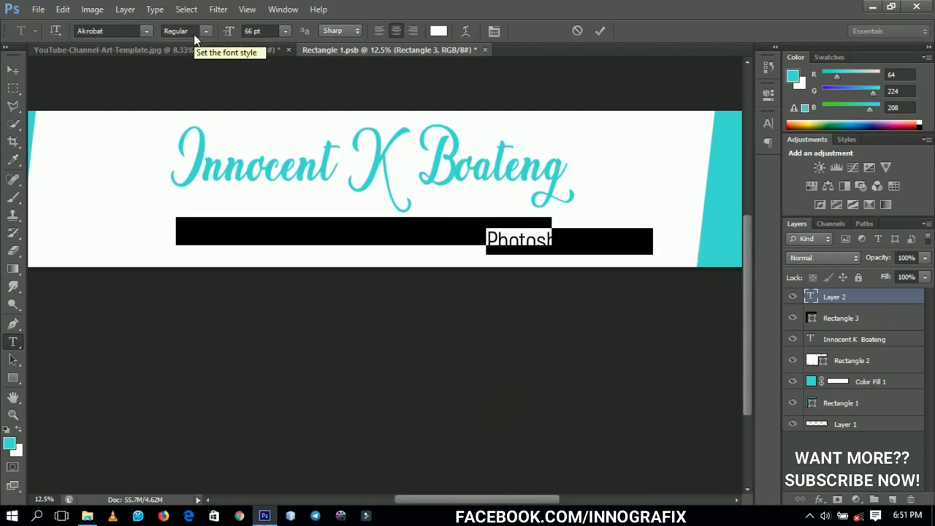
pyautogui.click(205, 31)
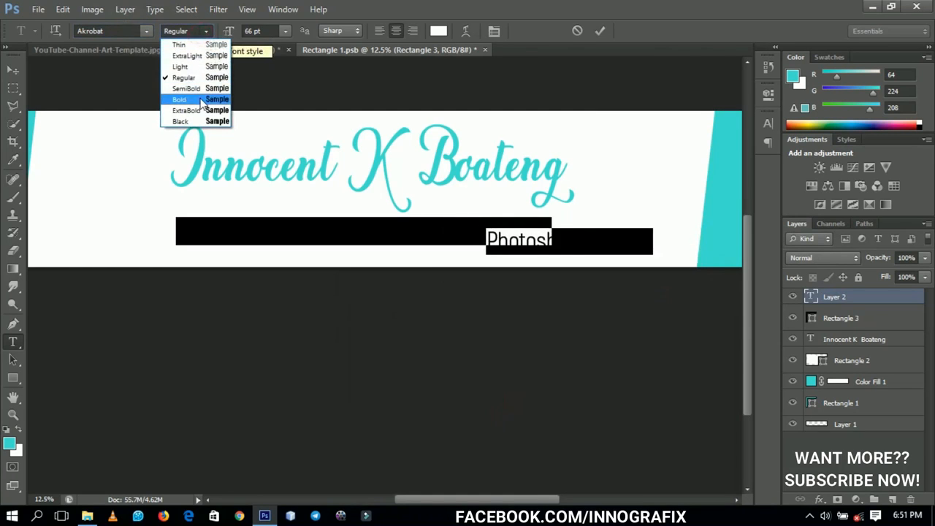
pyautogui.click(203, 100)
pyautogui.click(13, 69)
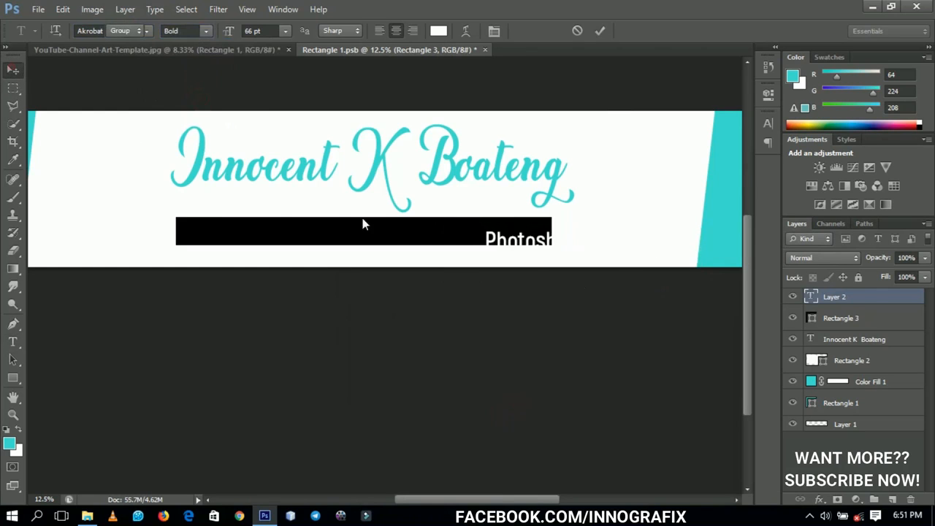
# Move the "Photoshop Tutorial." text to the left end of the black bar and scale it down to about 44 pt.
pyautogui.moveTo(533, 266); pyautogui.dragTo(387, 254)
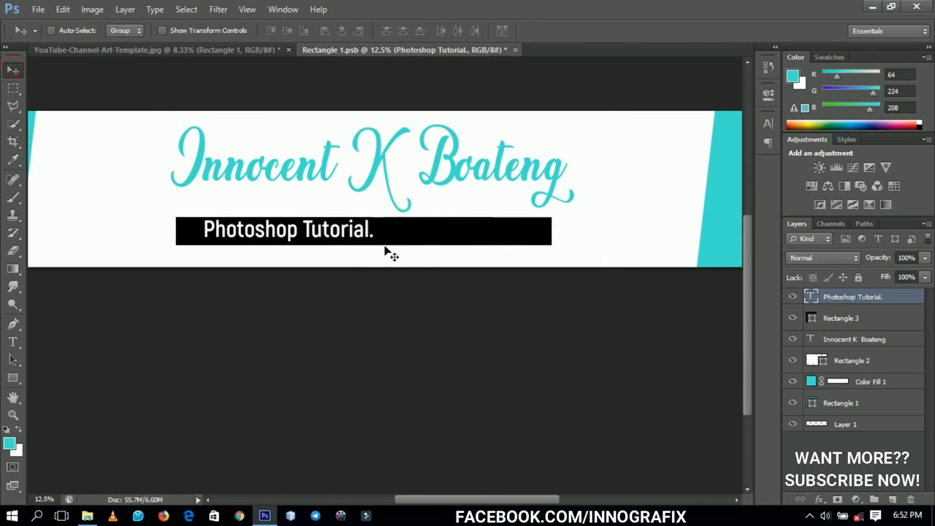
pyautogui.hotkey('ctrl', 't')
pyautogui.moveTo(372, 217); pyautogui.dragTo(291, 232)
pyautogui.press('Return')
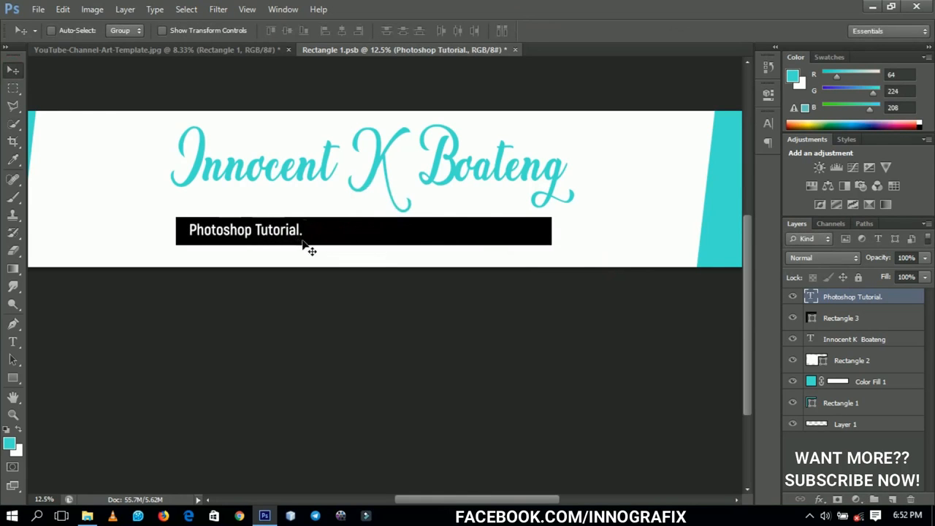
pyautogui.hotkey('shift', 'Down')
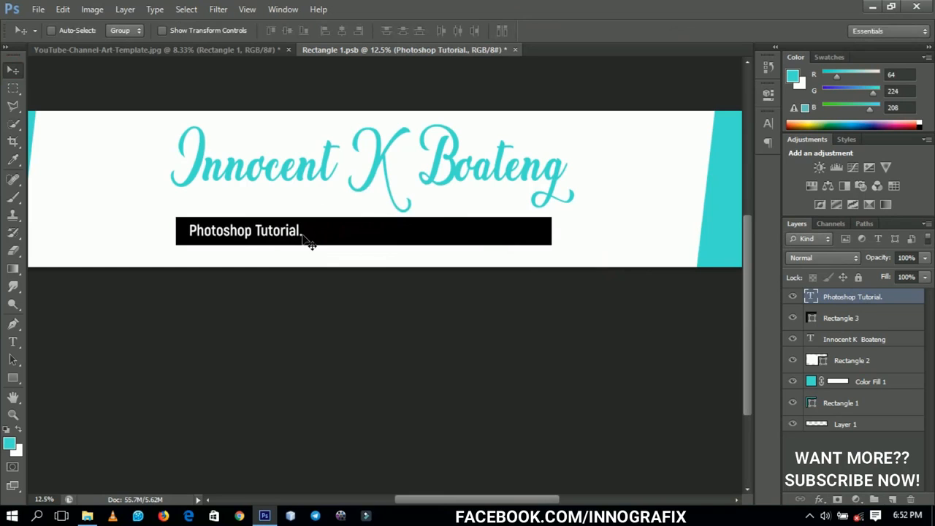
# Extend the white tagline text to read "Photoshop Tutorial. Tech Tricks. Reviews".
pyautogui.press('t')
pyautogui.click(303, 244)
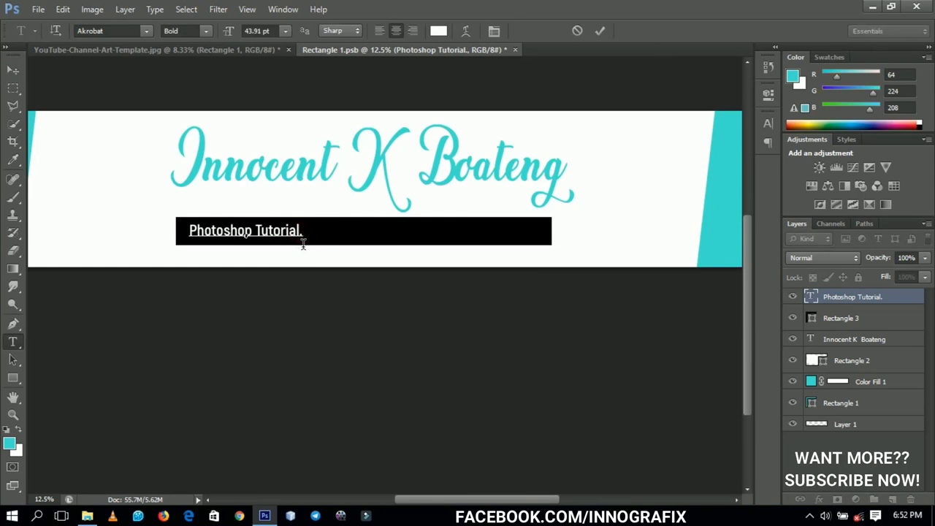
pyautogui.write('Tec')
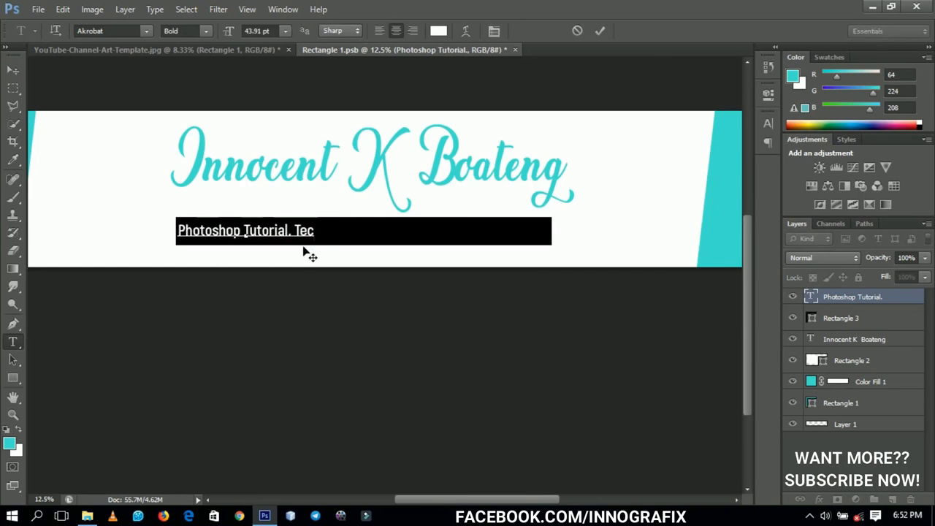
pyautogui.write('h Trics.')
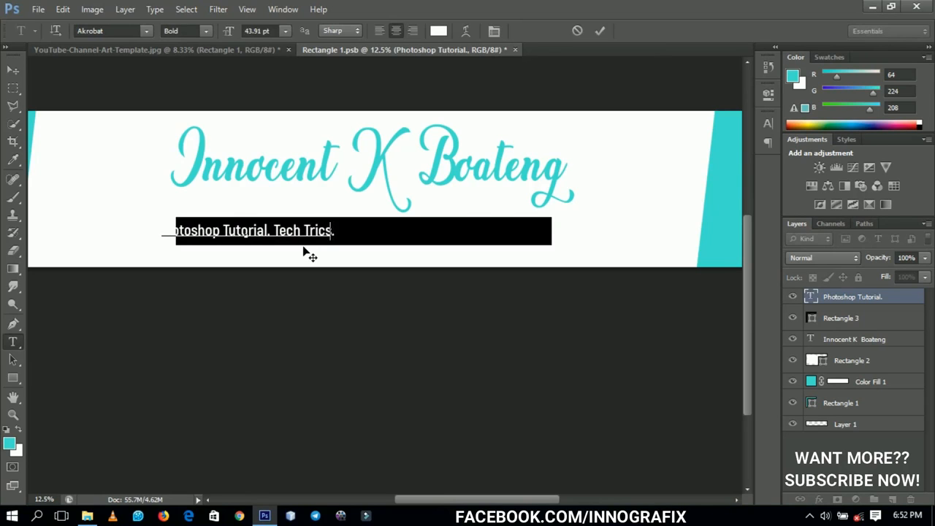
pyautogui.press('BackSpace')
pyautogui.press('BackSpace')
pyautogui.write('ks.')
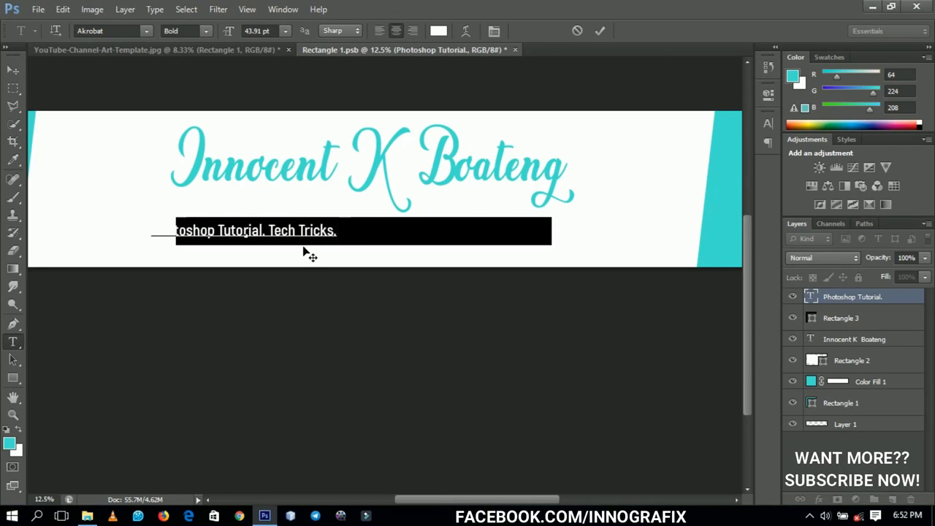
pyautogui.write(' Review')
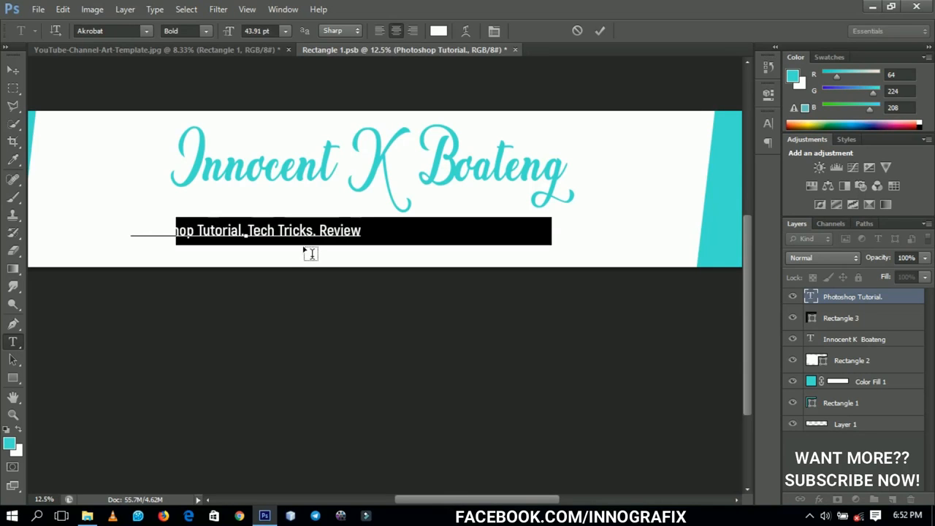
pyautogui.write('s')
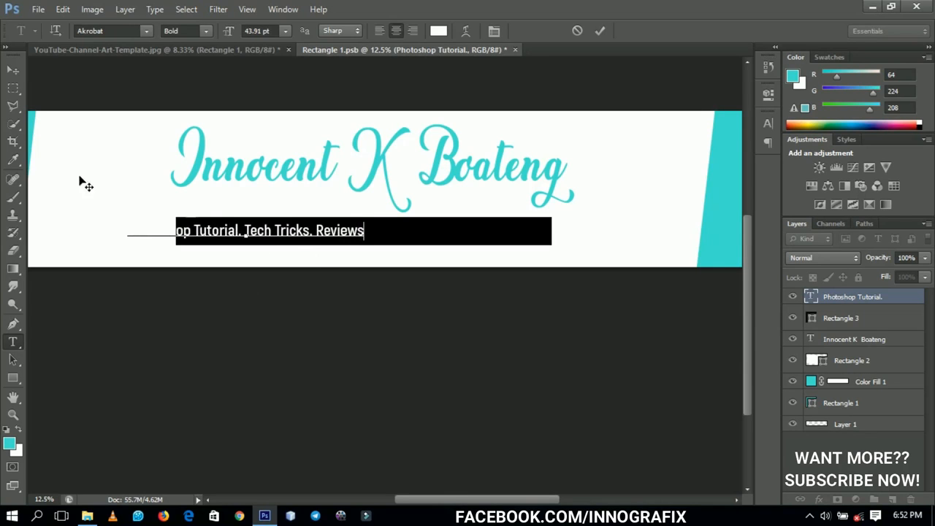
pyautogui.click(14, 70)
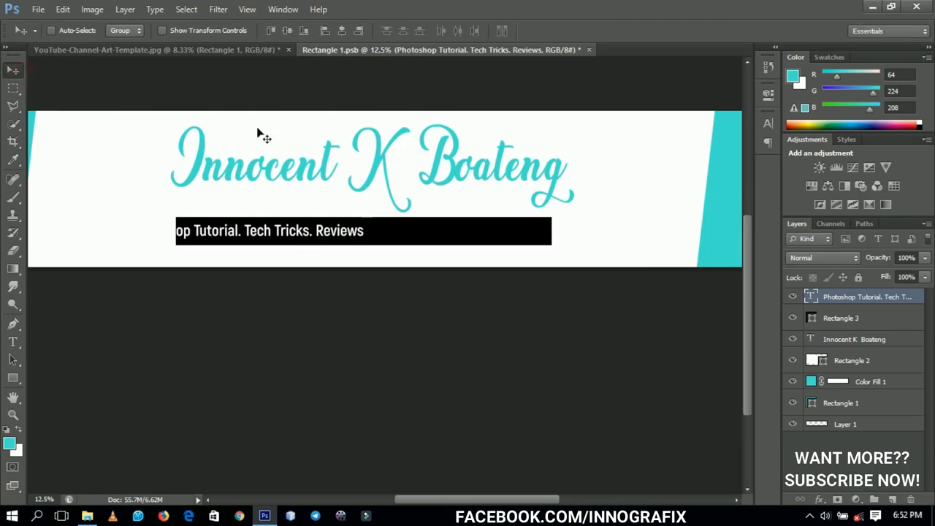
# Center the tagline text horizontally on the canvas and enlarge it proportionally to about 142% within the black bar.
pyautogui.hotkey('ctrl', 'a')
pyautogui.click(342, 31)
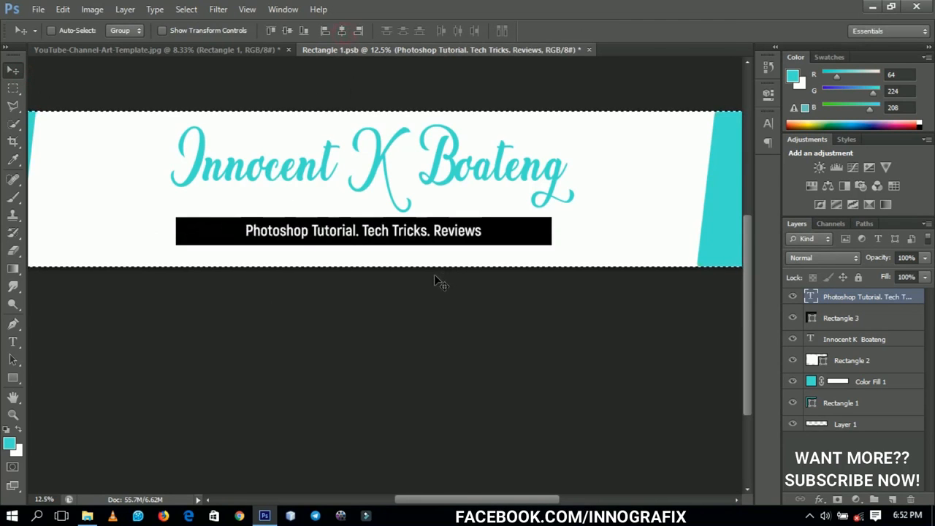
pyautogui.hotkey('ctrl', 't')
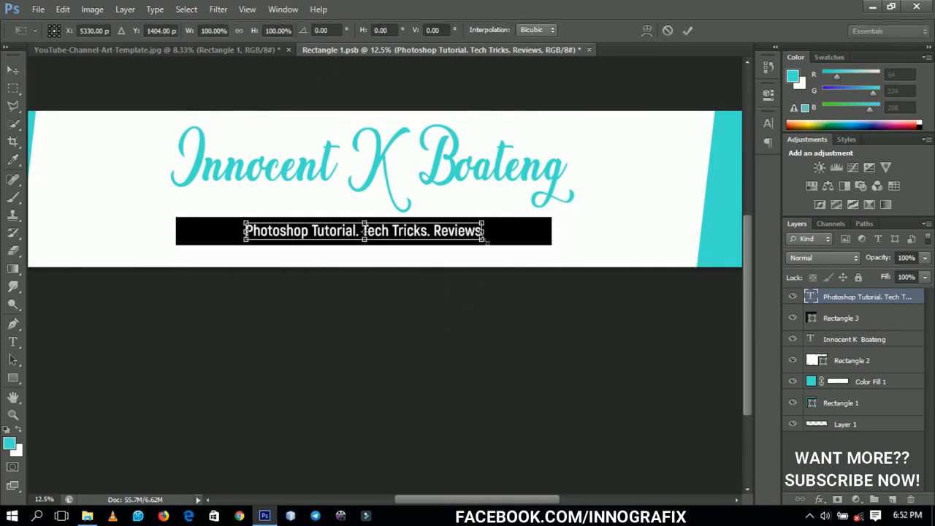
pyautogui.moveTo(500, 260); pyautogui.dragTo(532, 259)
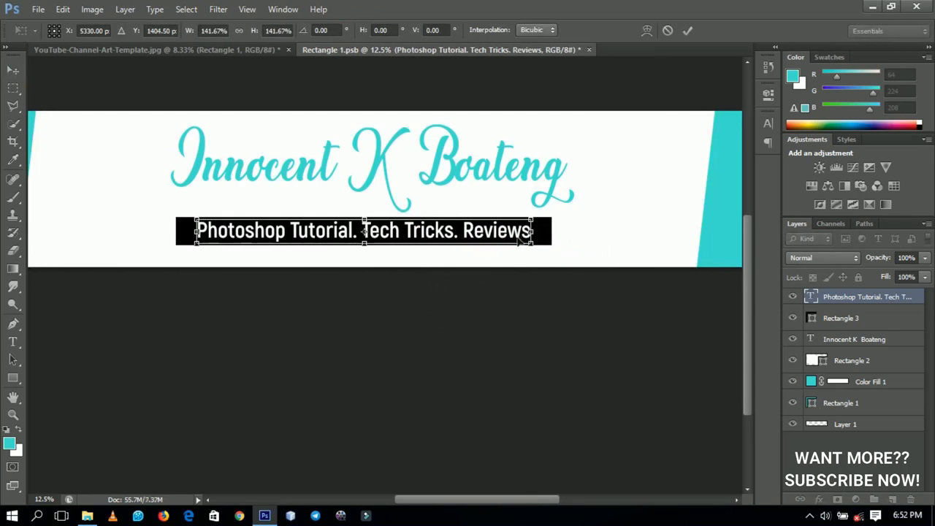
pyautogui.doubleClick(516, 234)
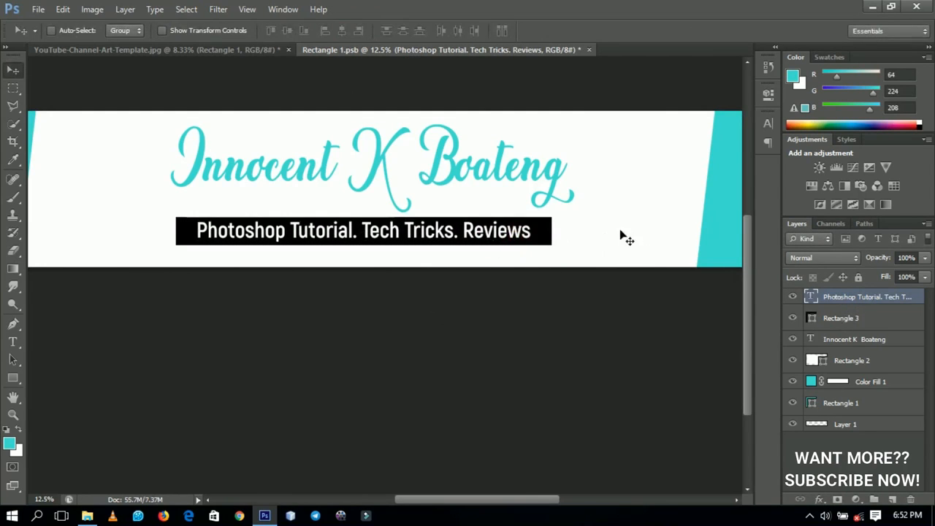
# Narrow the black bar behind the tagline symmetrically to about 95% of its width.
pyautogui.click(844, 319)
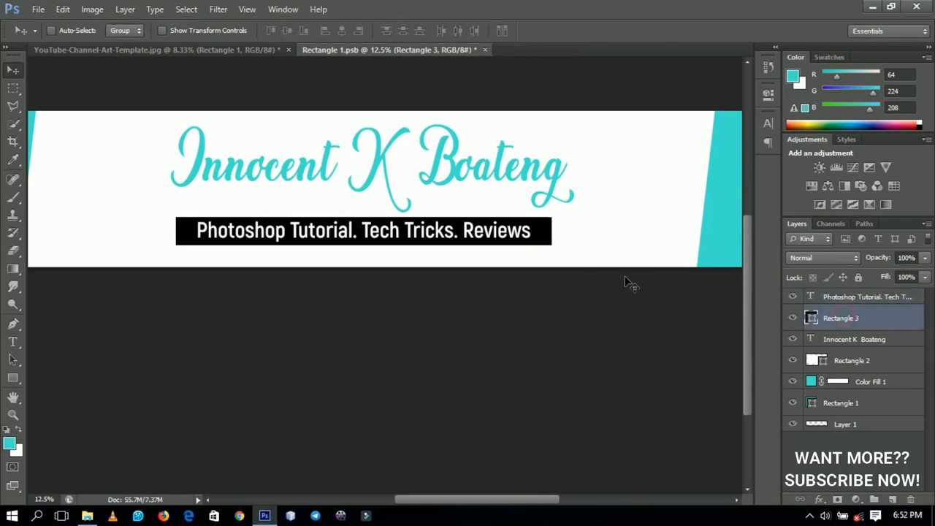
pyautogui.hotkey('ctrl', 't')
pyautogui.moveTo(555, 232); pyautogui.dragTo(545, 232)
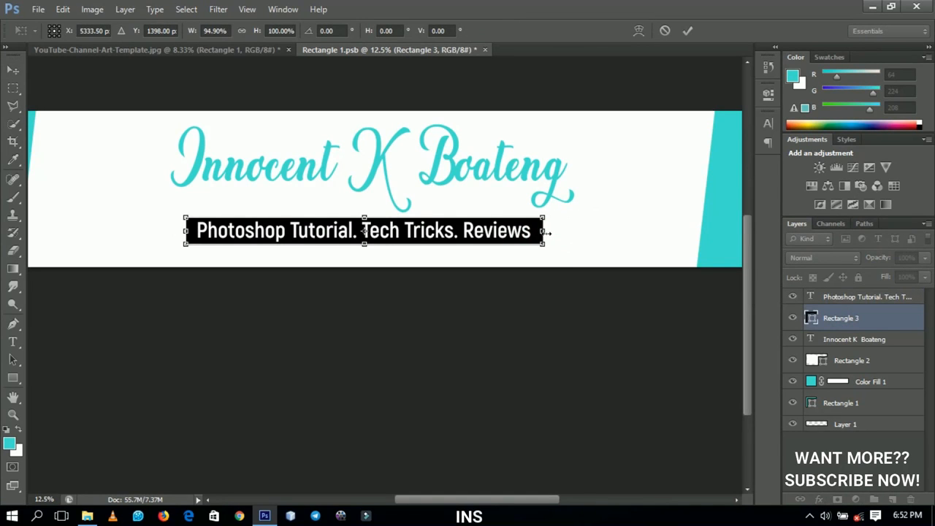
pyautogui.press('Return')
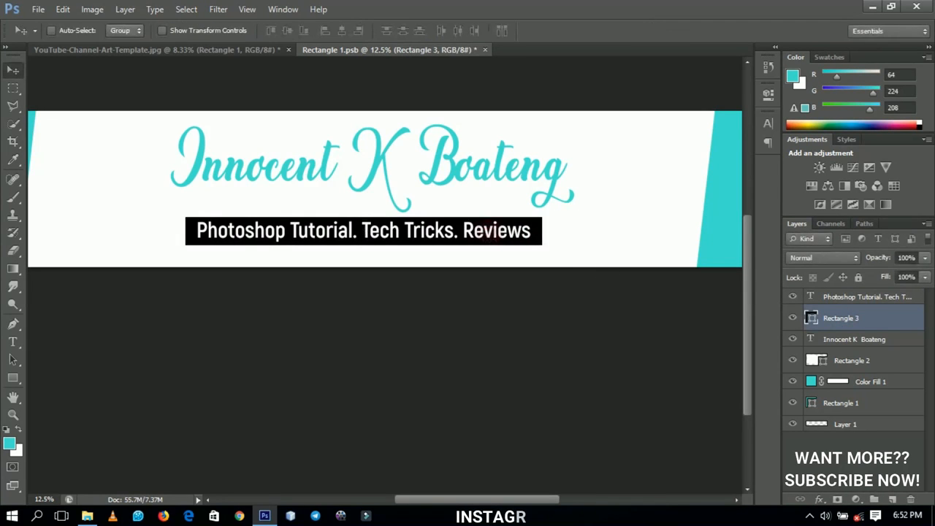
# Select the tagline text and black bar layers together and nudge them down slightly, away from the name.
pyautogui.keyDown('shift'); pyautogui.click(862, 298); pyautogui.keyUp('shift')
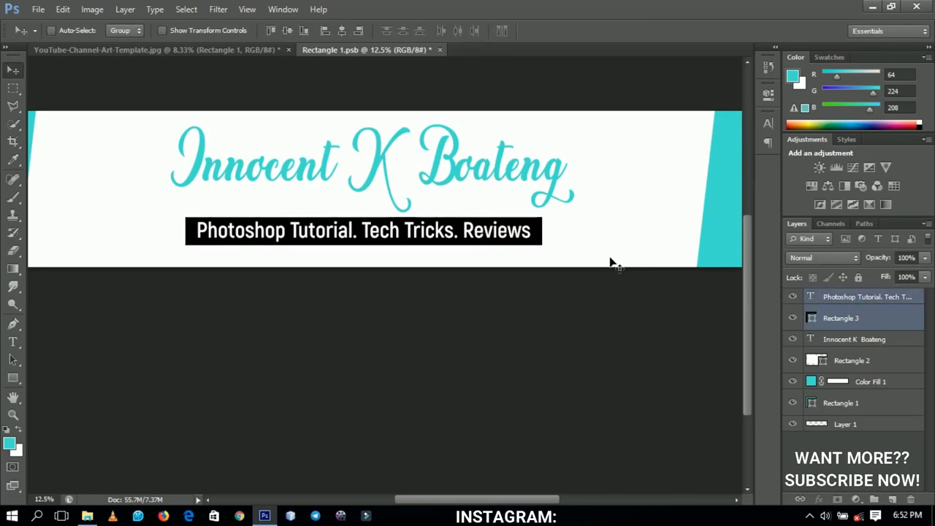
pyautogui.hotkey('shift', 'Down')
pyautogui.hotkey('shift', 'Down')
pyautogui.hotkey('shift', 'Down')
pyautogui.hotkey('shift', 'Down')
pyautogui.hotkey('shift', 'Down')
pyautogui.hotkey('shift', 'Down')
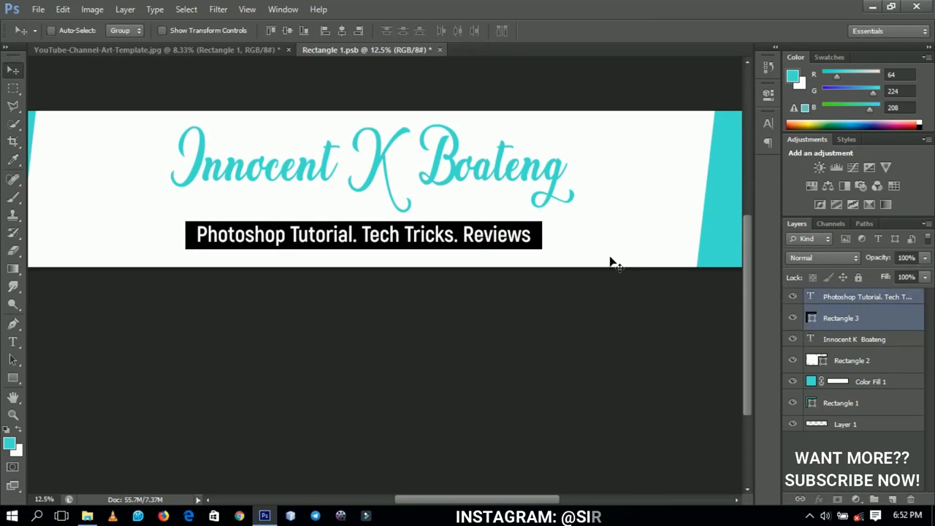
pyautogui.hotkey('shift', 'Down')
pyautogui.hotkey('shift', 'Down')
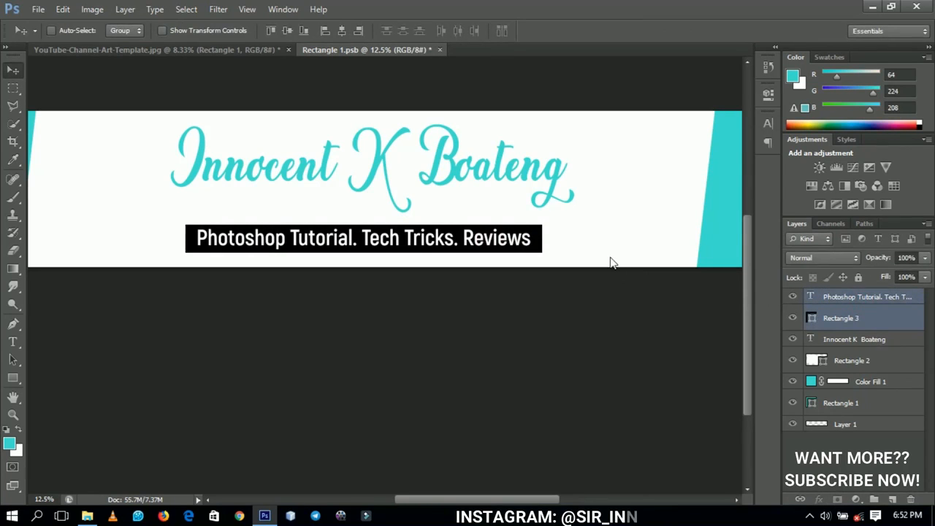
# Select the owner's name text layer and nudge it down slightly toward the tagline bar.
pyautogui.rightClick(481, 180)
pyautogui.click(495, 187)
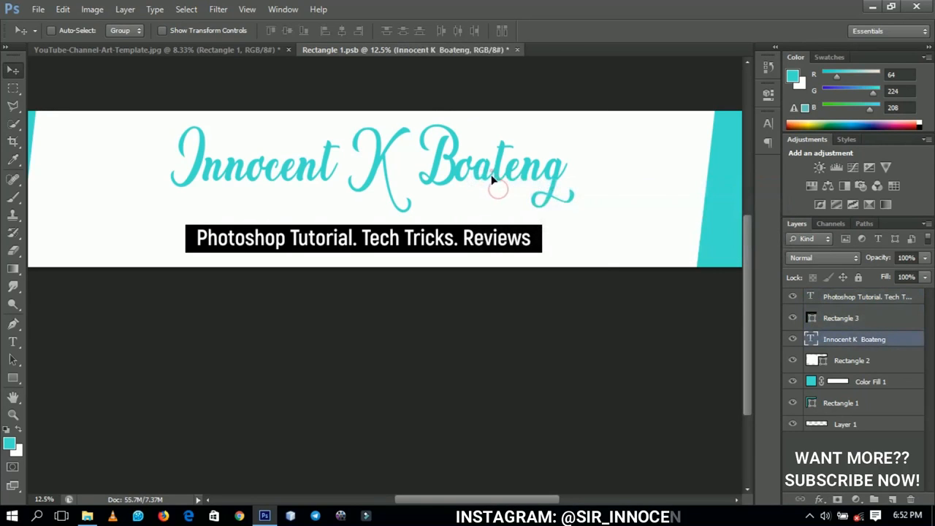
pyautogui.hotkey('shift', 'Down')
pyautogui.hotkey('shift', 'Down')
pyautogui.hotkey('shift', 'Down')
pyautogui.hotkey('shift', 'Down')
pyautogui.hotkey('shift', 'Down')
pyautogui.hotkey('shift', 'Down')
pyautogui.hotkey('shift', 'Down')
pyautogui.hotkey('shift', 'Down')
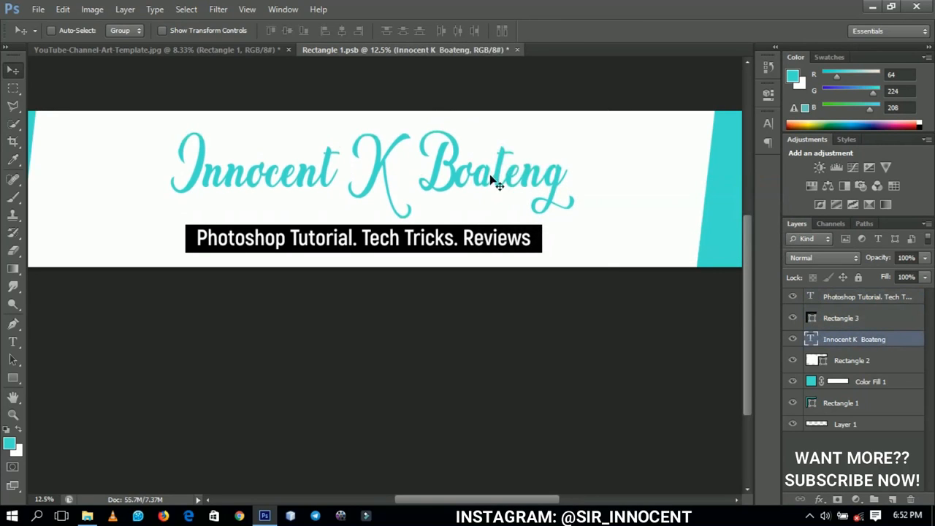
# Try recoloring the Color Fill 1 layer from turquoise to bright green 36fd08.
pyautogui.press('z')
pyautogui.rightClick(481, 188)
pyautogui.click(511, 194)
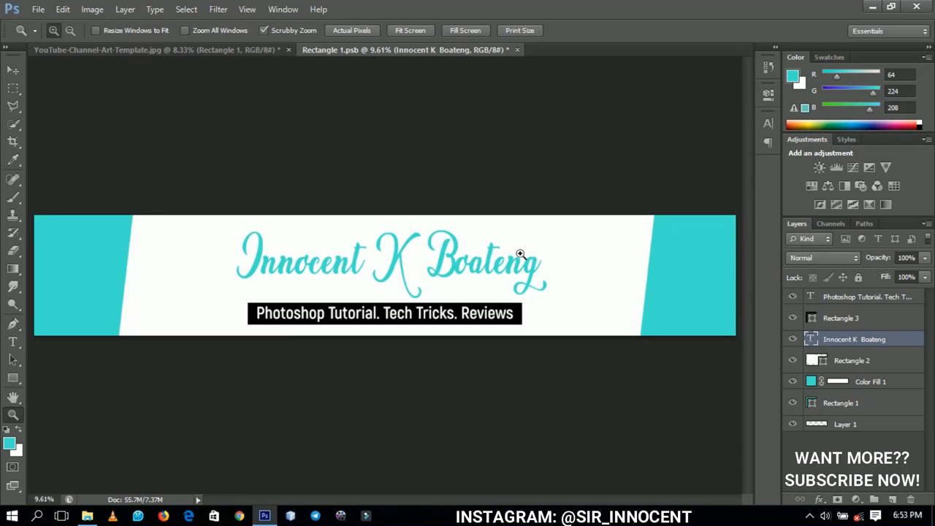
pyautogui.doubleClick(810, 386)
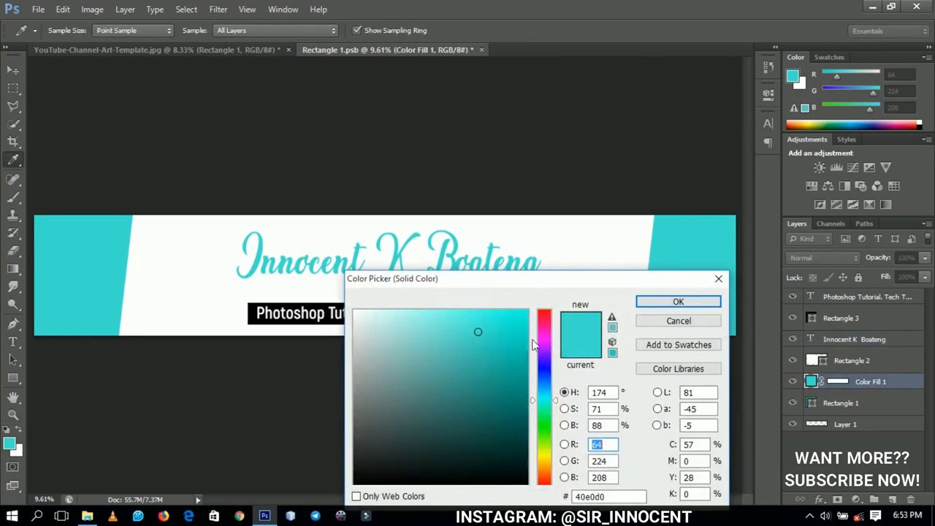
pyautogui.moveTo(533, 345); pyautogui.dragTo(544, 318)
pyautogui.click(522, 312)
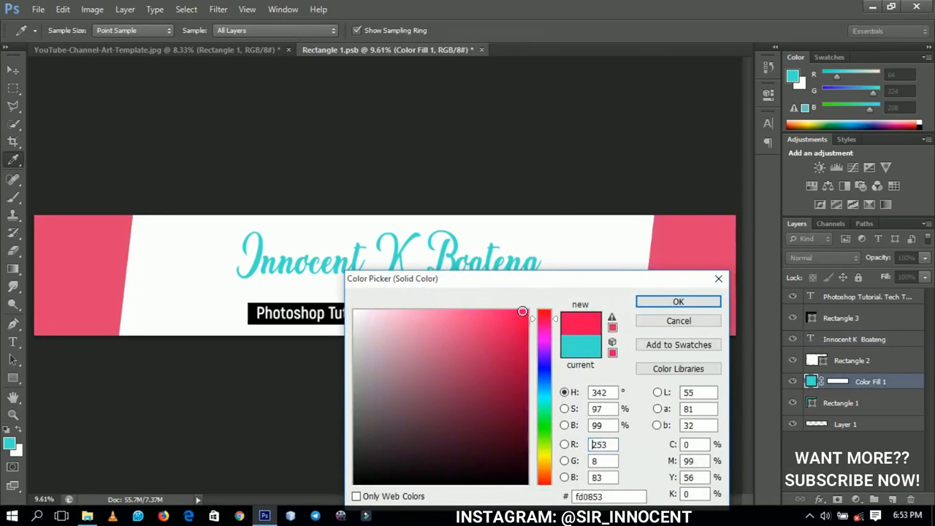
pyautogui.moveTo(543, 461); pyautogui.dragTo(544, 436)
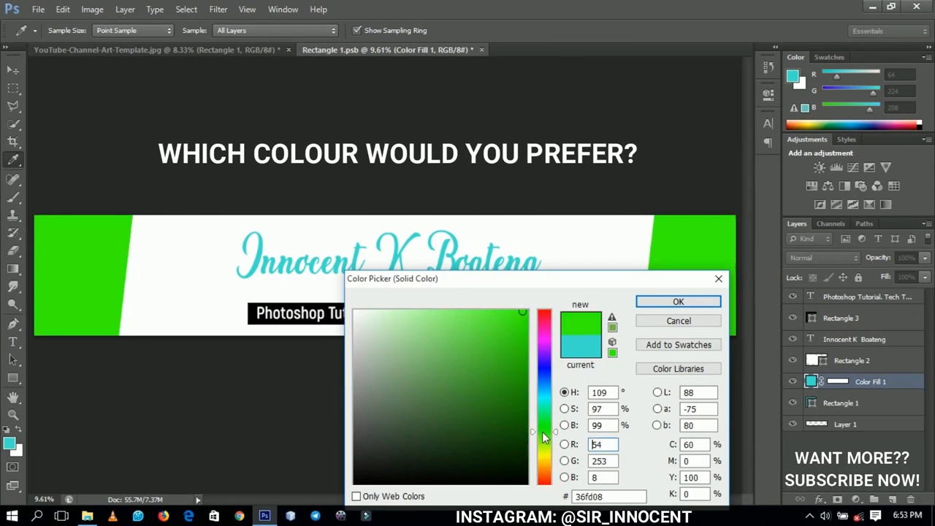
pyautogui.click(650, 303)
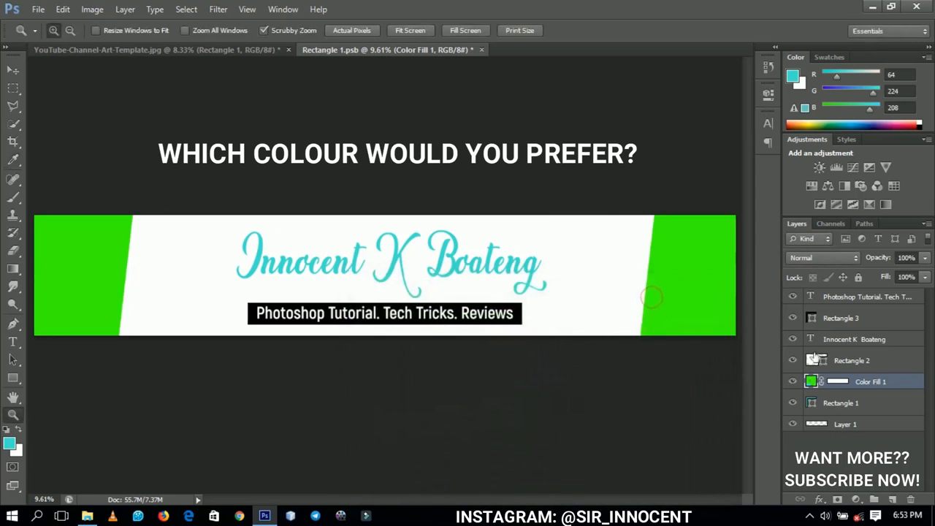
# Try recoloring the owner's name text to green 36fd08, sampled from the banner's side area.
pyautogui.doubleClick(811, 340)
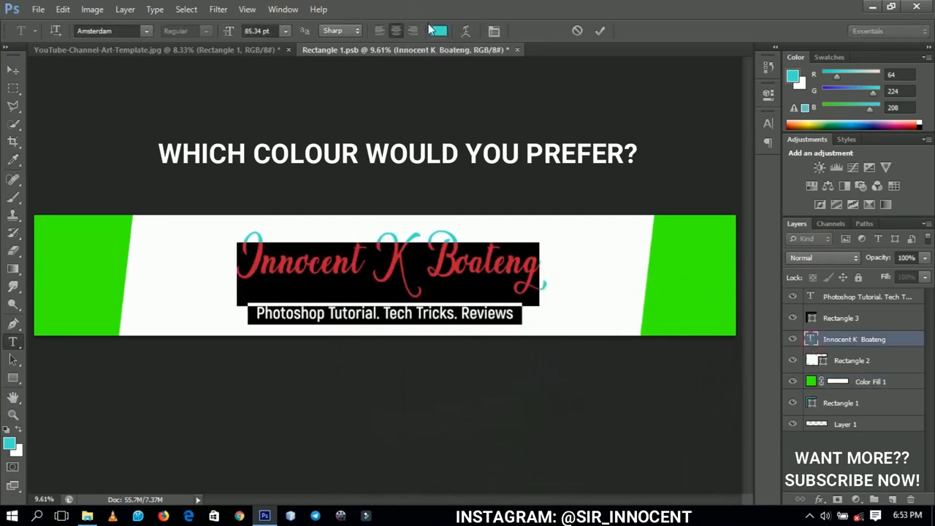
pyautogui.click(436, 32)
pyautogui.click(82, 254)
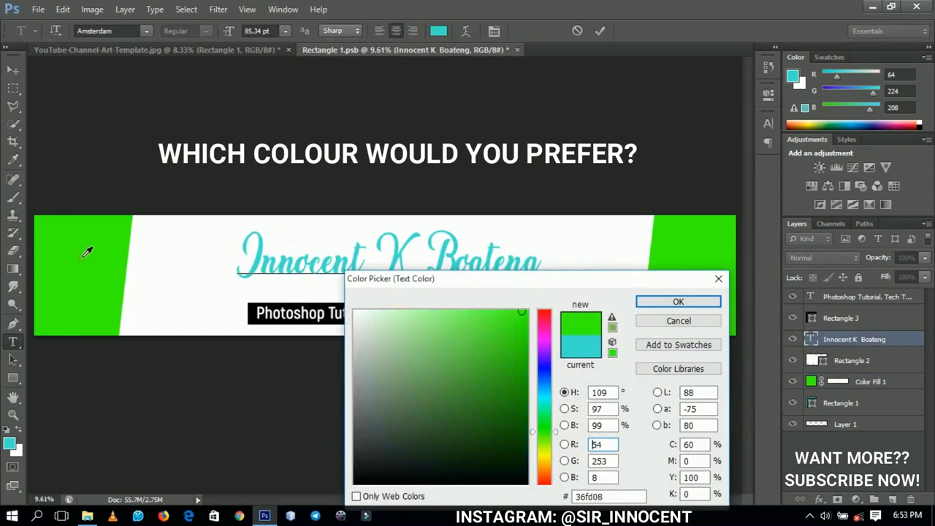
pyautogui.click(675, 303)
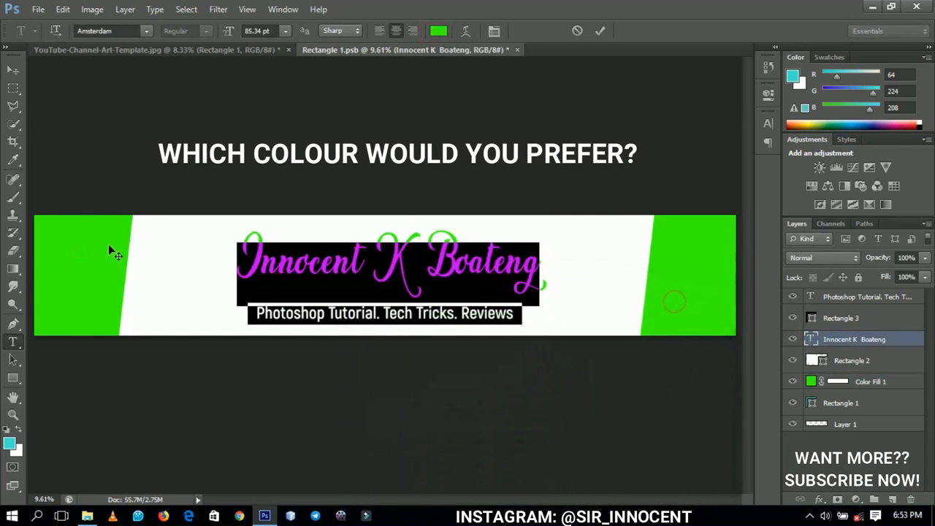
pyautogui.click(12, 69)
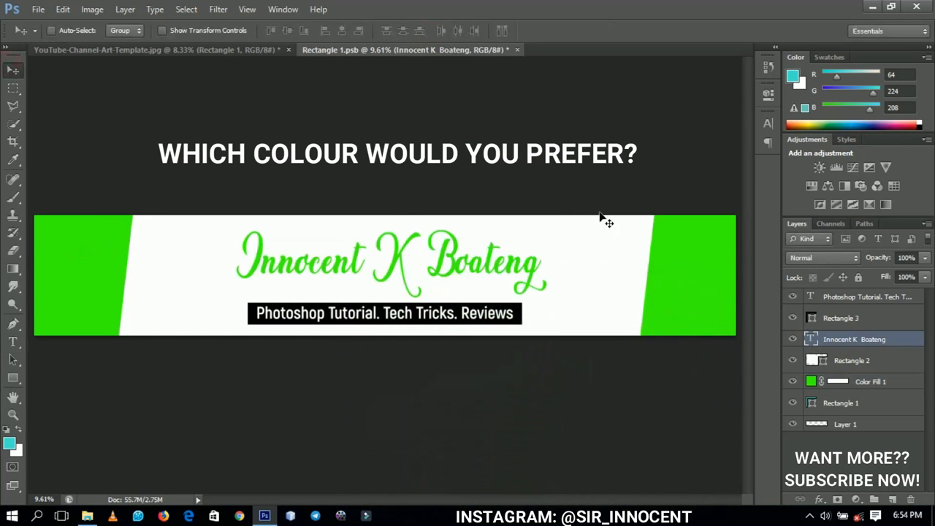
# Enlarge the owner's name text proportionally from its center to about 121%.
pyautogui.hotkey('ctrl', 't')
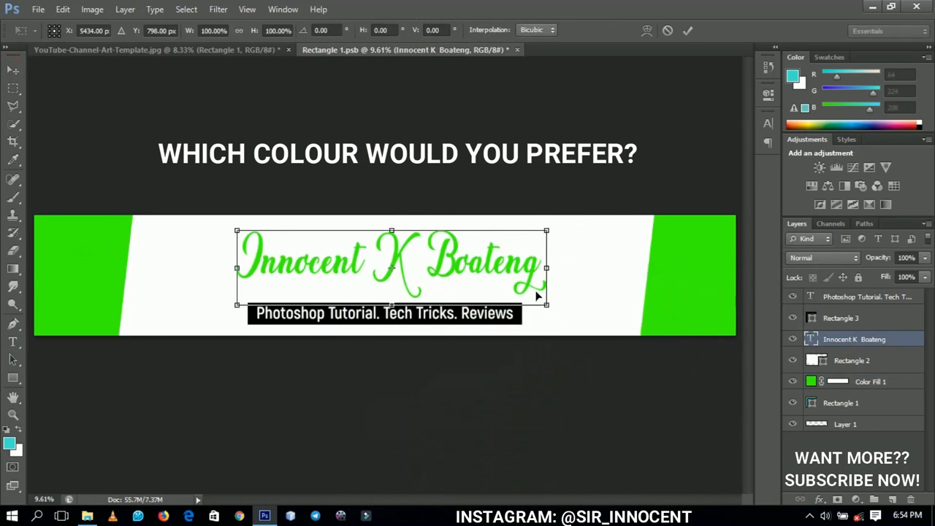
pyautogui.press('Return')
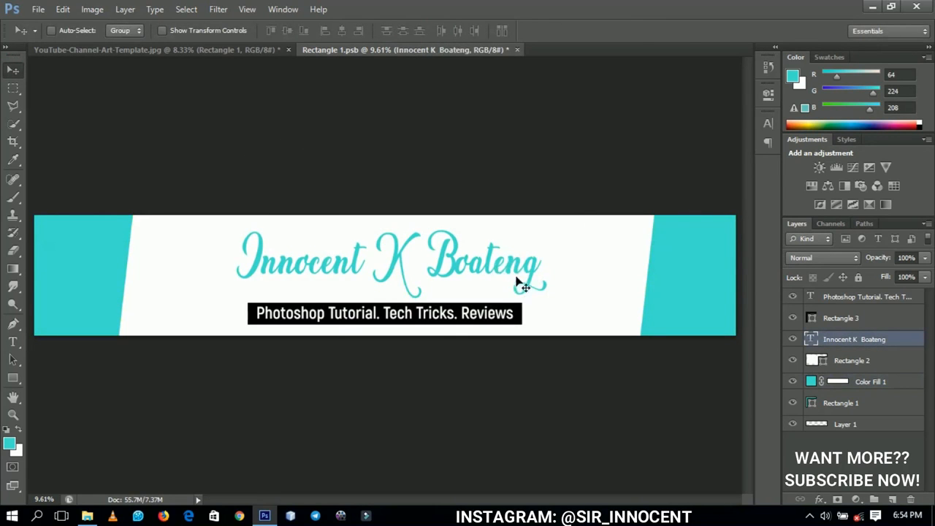
pyautogui.hotkey('ctrl', 't')
pyautogui.moveTo(553, 310); pyautogui.dragTo(579, 313)
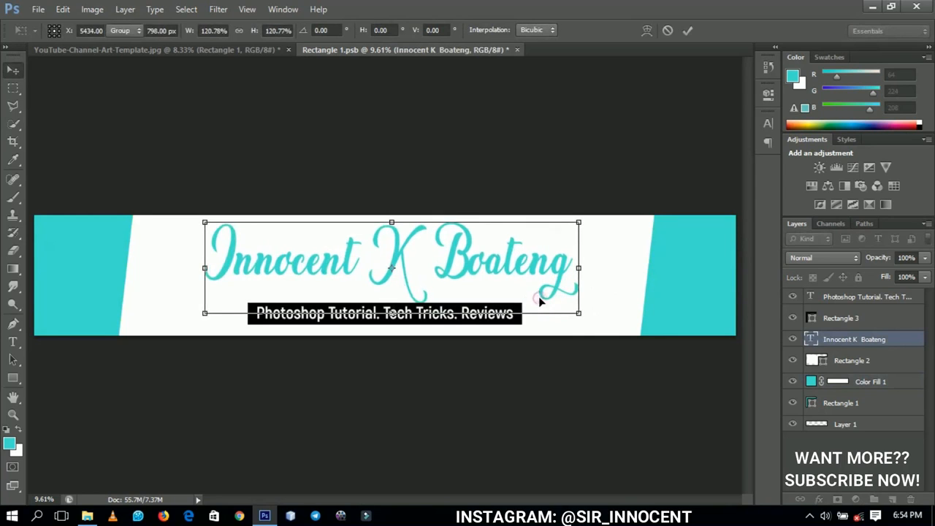
pyautogui.press('Return')
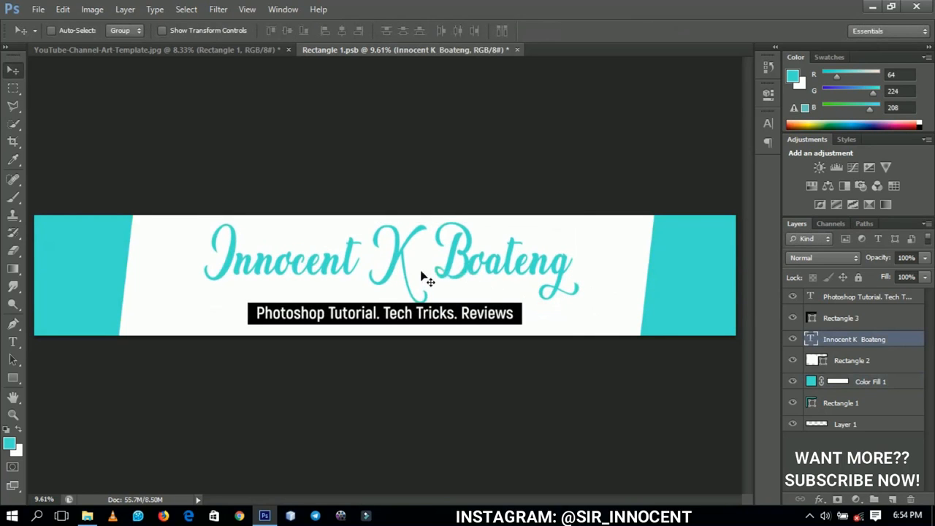
# Try changing the owner's name text to the Messenger Pige... script font.
pyautogui.doubleClick(409, 277)
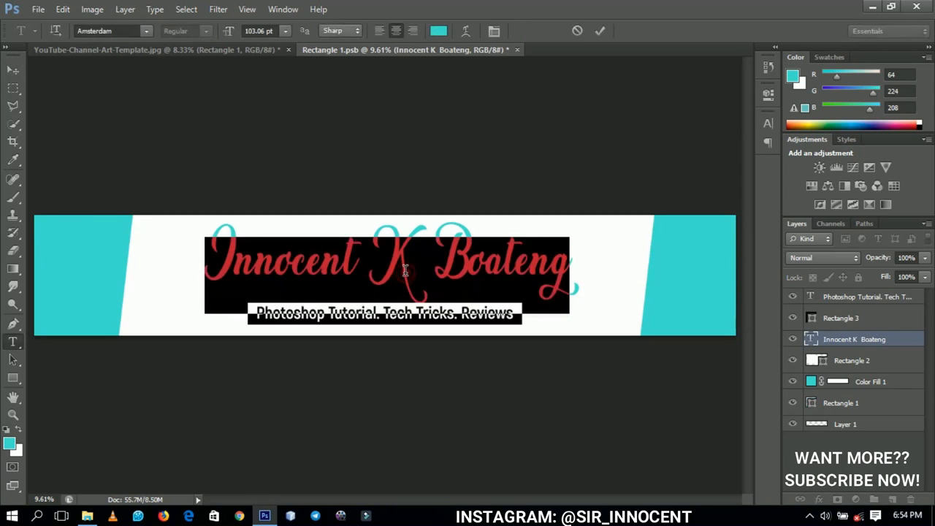
pyautogui.click(130, 30)
pyautogui.write('Messenger Pige...')
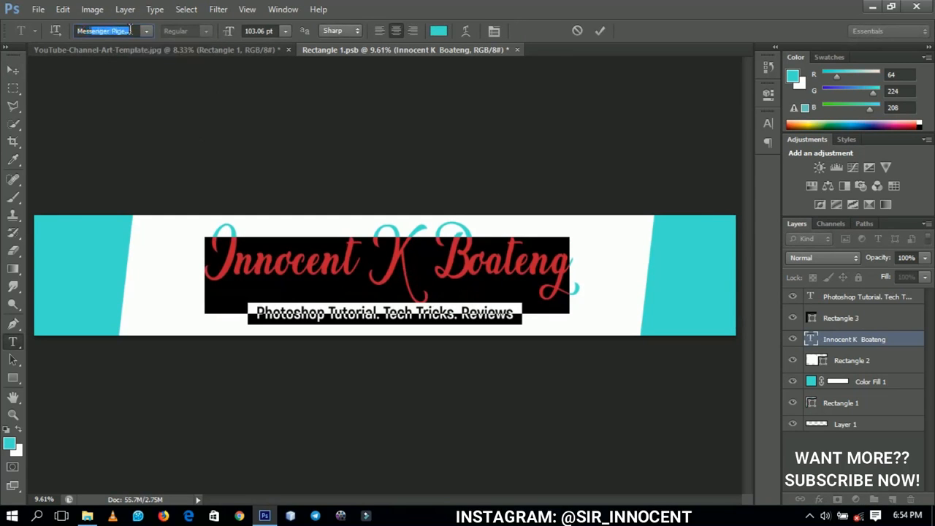
pyautogui.press('Return')
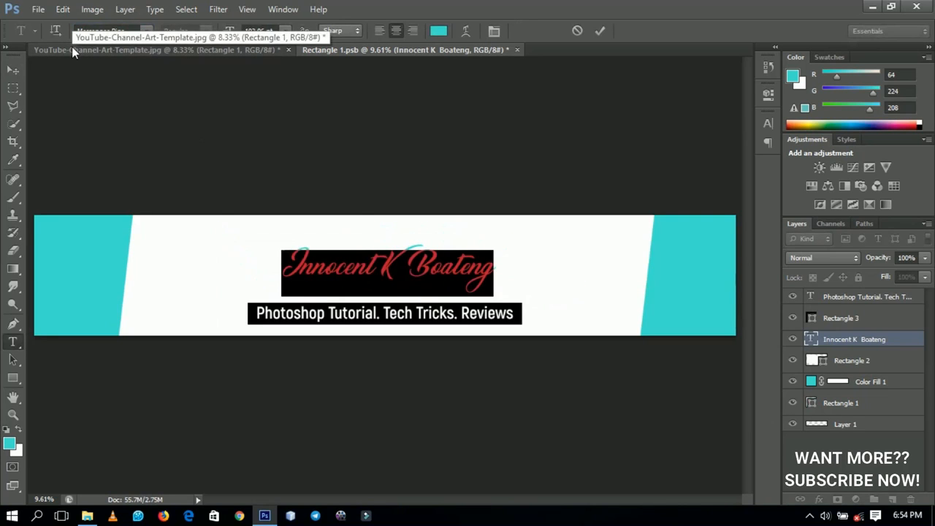
pyautogui.click(13, 70)
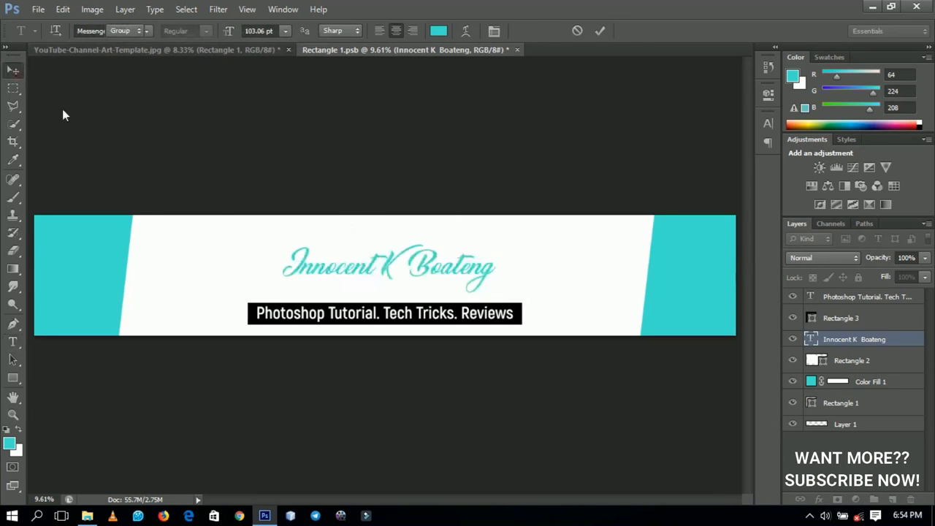
# Try enlarging the restyled name text proportionally from its center to span most of the white area.
pyautogui.hotkey('ctrl', 't')
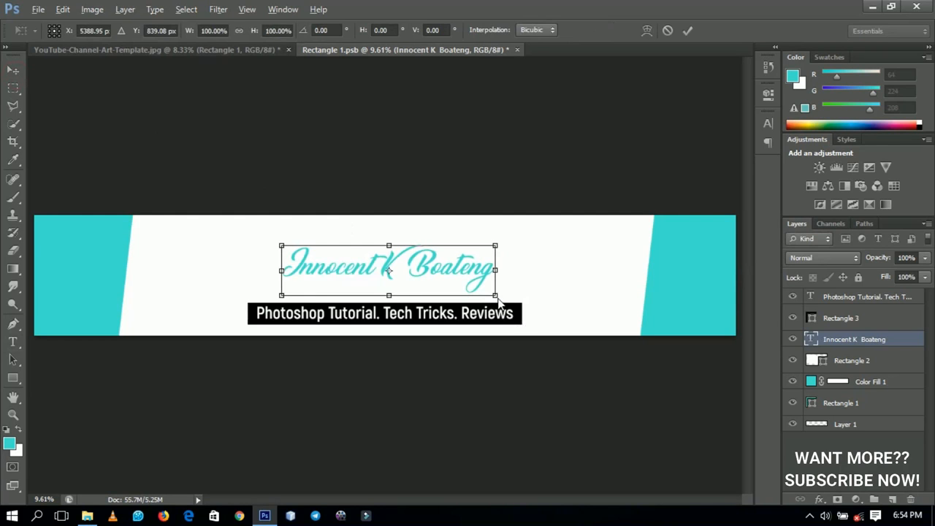
pyautogui.moveTo(495, 296); pyautogui.dragTo(581, 343)
pyautogui.doubleClick(555, 300)
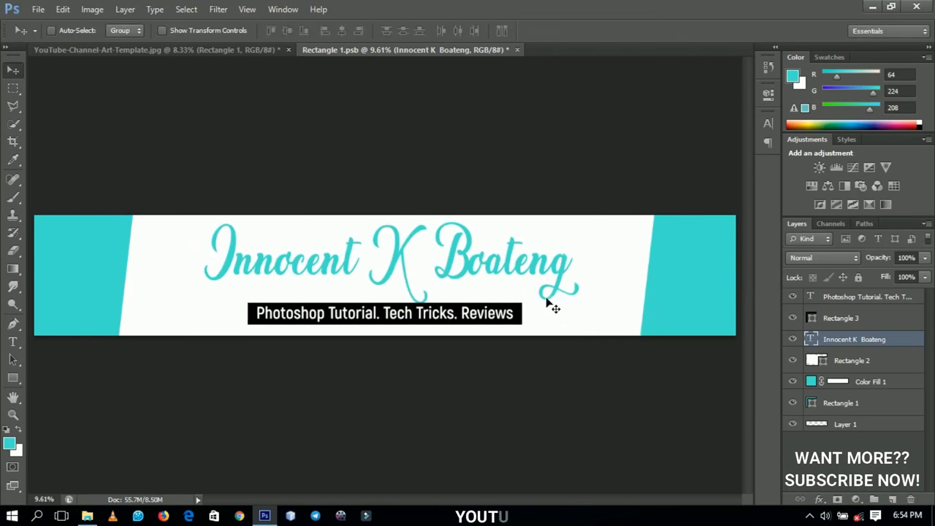
# Save the Rectangle 1 smart object contents and close them to update the channel art template.
pyautogui.hotkey('ctrl', 's')
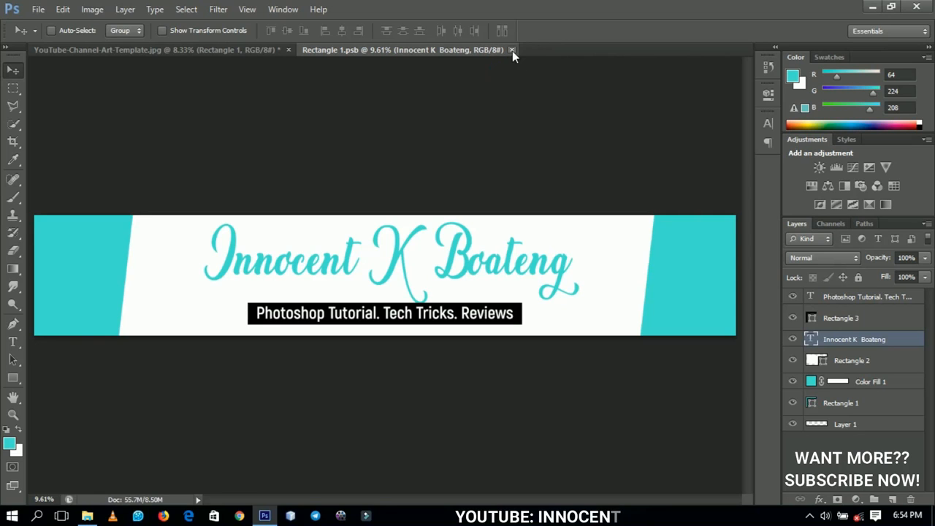
pyautogui.click(512, 49)
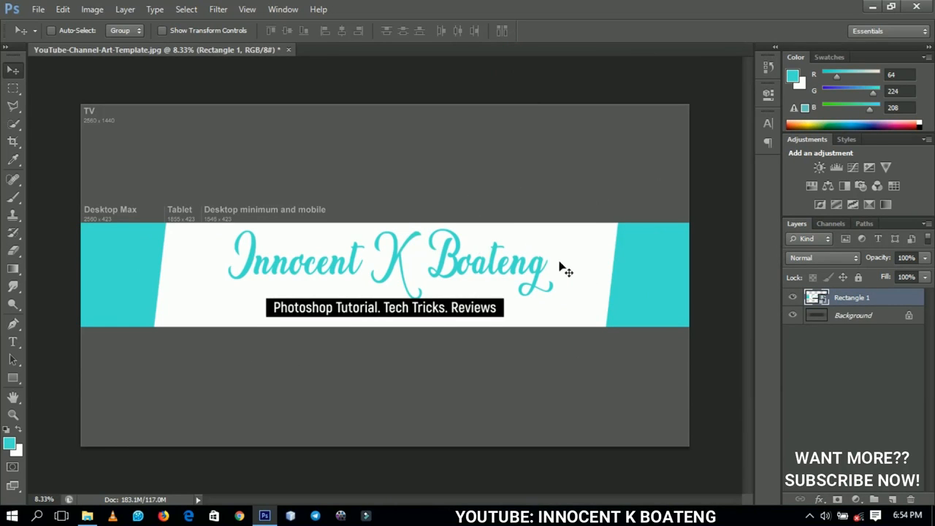
# Add a solid color fill layer in dark teal 00524a directly above the Background layer.
pyautogui.click(862, 316)
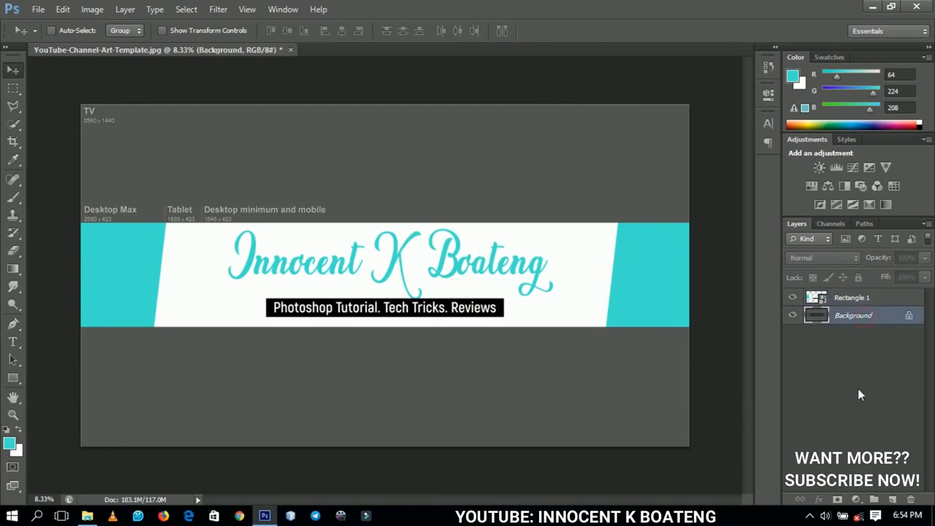
pyautogui.click(857, 500)
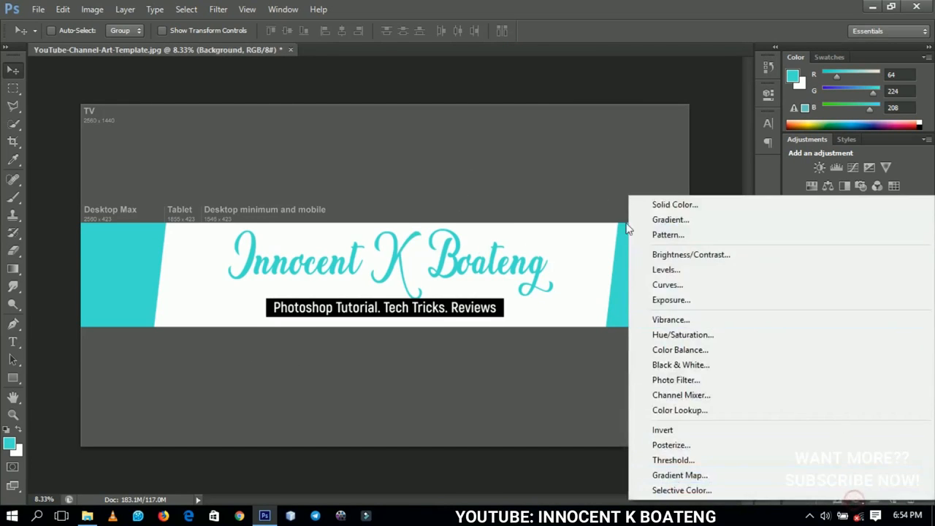
pyautogui.click(659, 205)
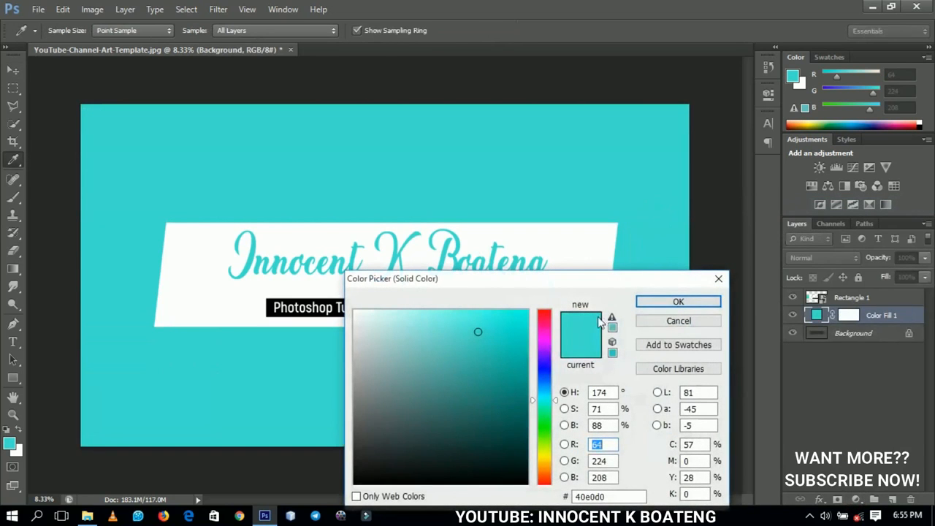
pyautogui.click(529, 474)
pyautogui.click(526, 475)
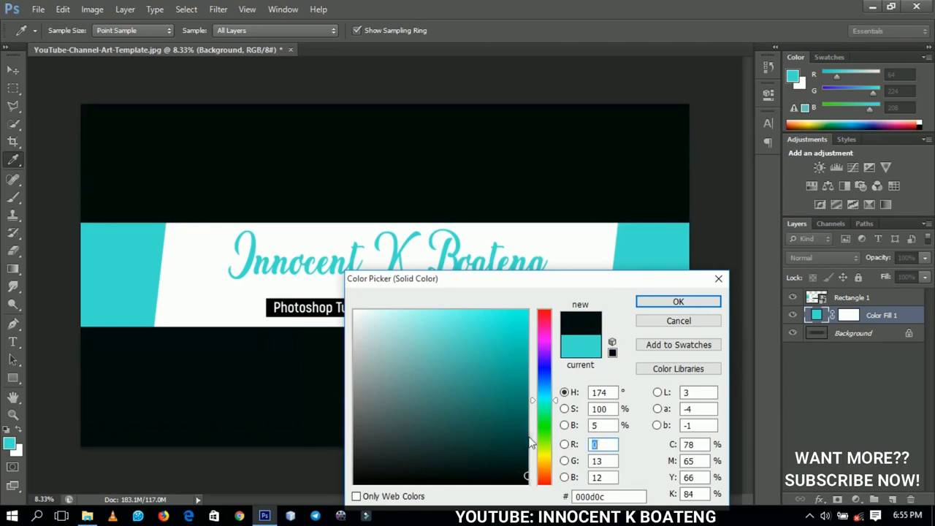
pyautogui.moveTo(527, 461); pyautogui.dragTo(529, 428)
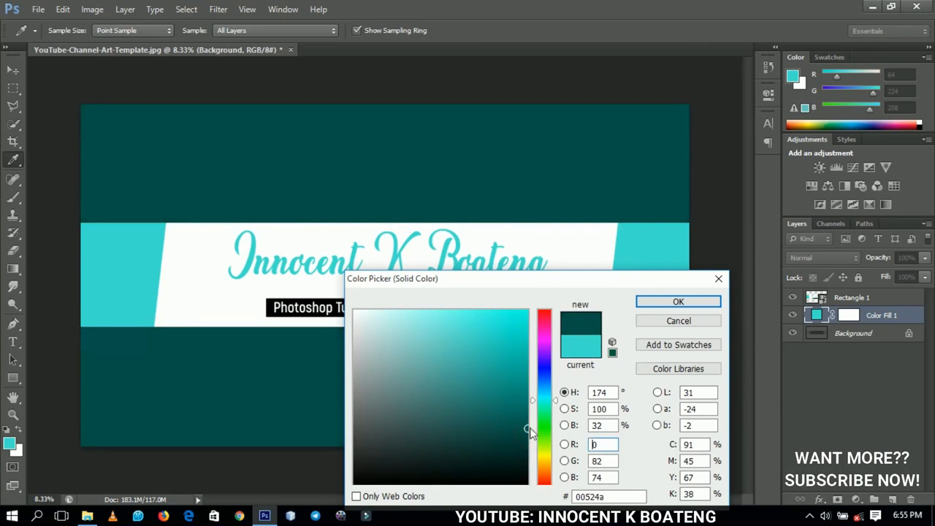
pyautogui.click(678, 301)
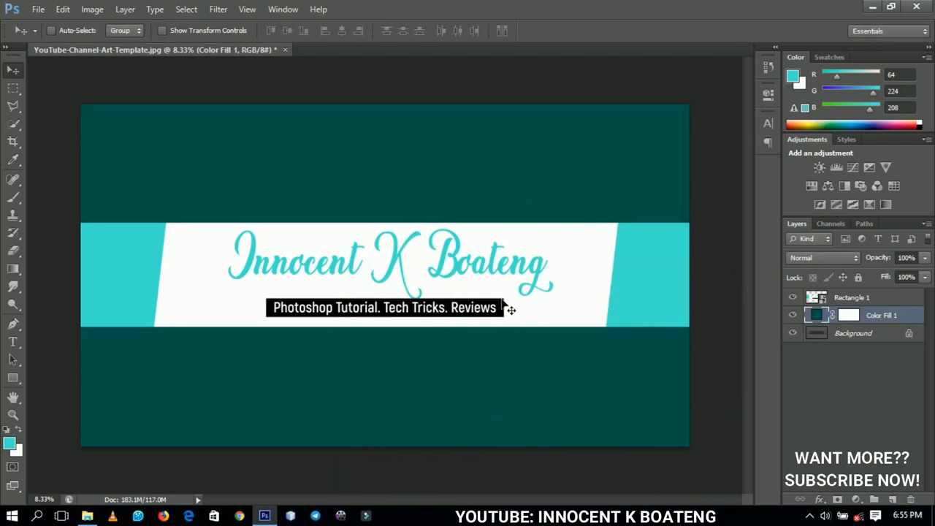
# Save a JPEG copy named Channel Art to the Desktop at Maximum quality 12 with the Baseline (Standard) format.
pyautogui.hotkey('ctrl', 'shift', 's')
pyautogui.click(374, 138)
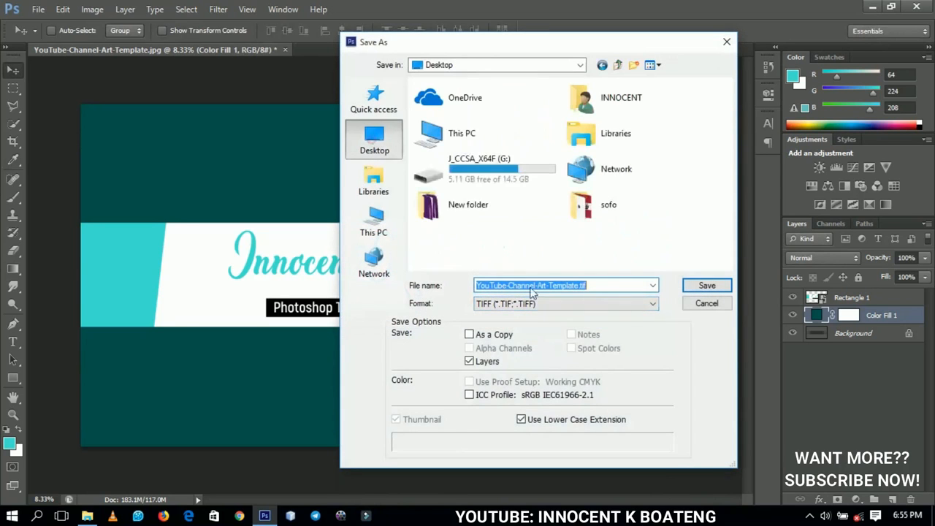
pyautogui.click(538, 304)
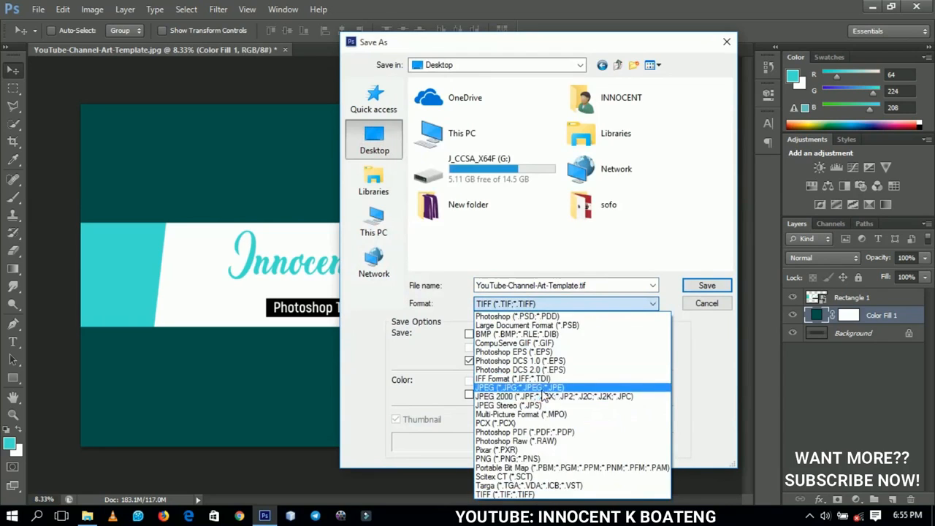
pyautogui.click(559, 395)
pyautogui.doubleClick(610, 286)
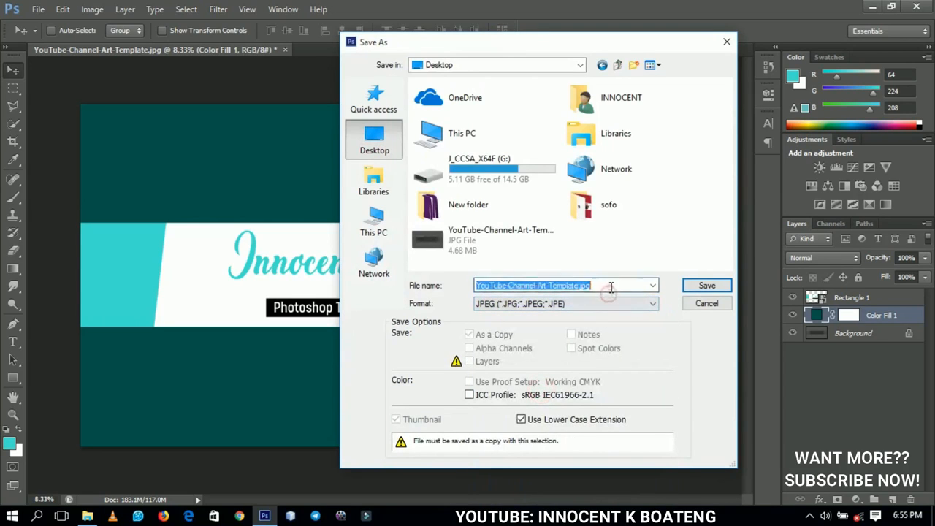
pyautogui.write('Channeel')
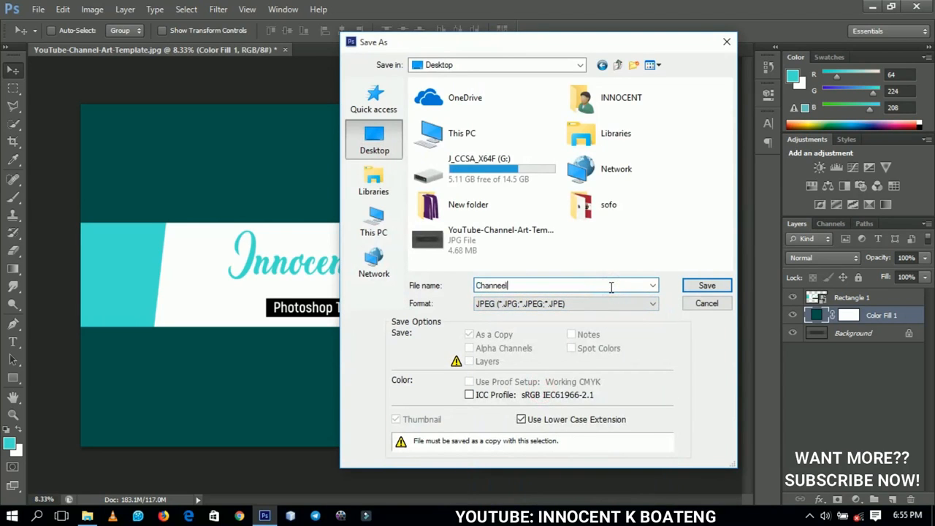
pyautogui.press('BackSpace')
pyautogui.press('BackSpace')
pyautogui.write('l Art')
pyautogui.press('Return')
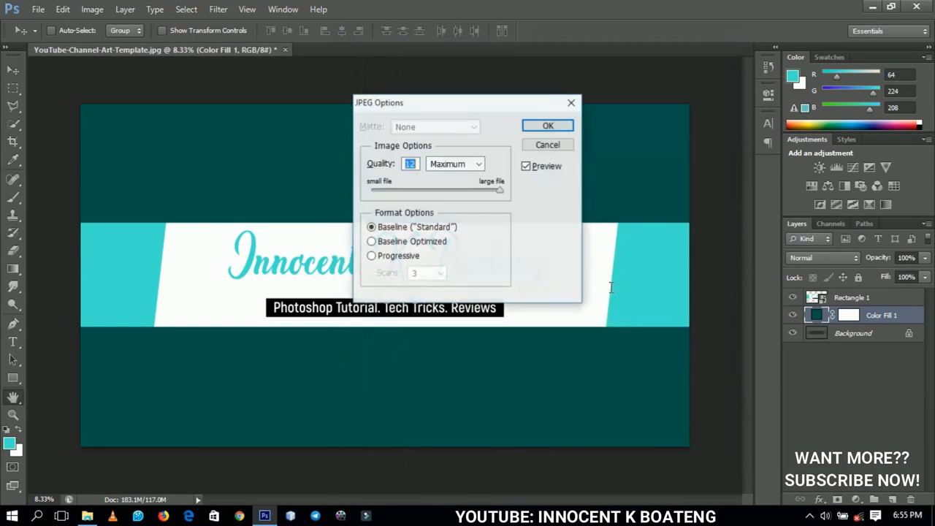
pyautogui.click(571, 128)
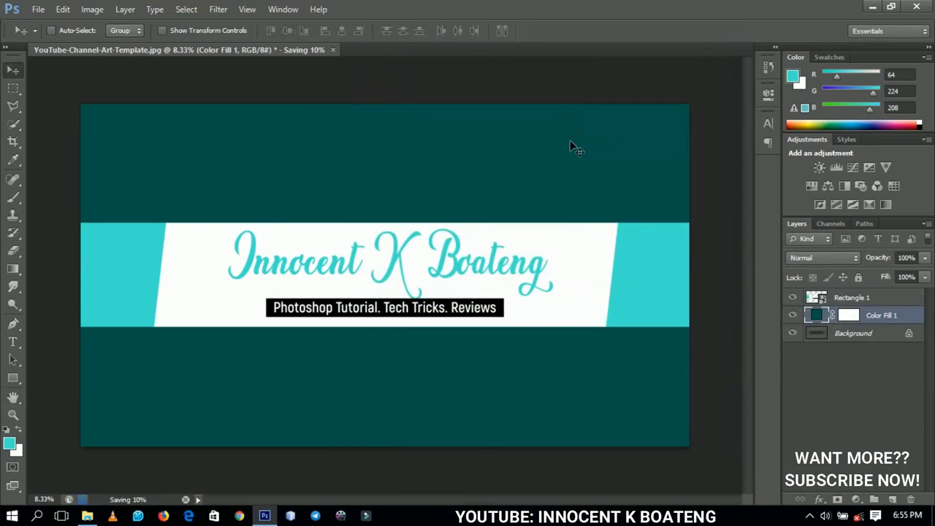